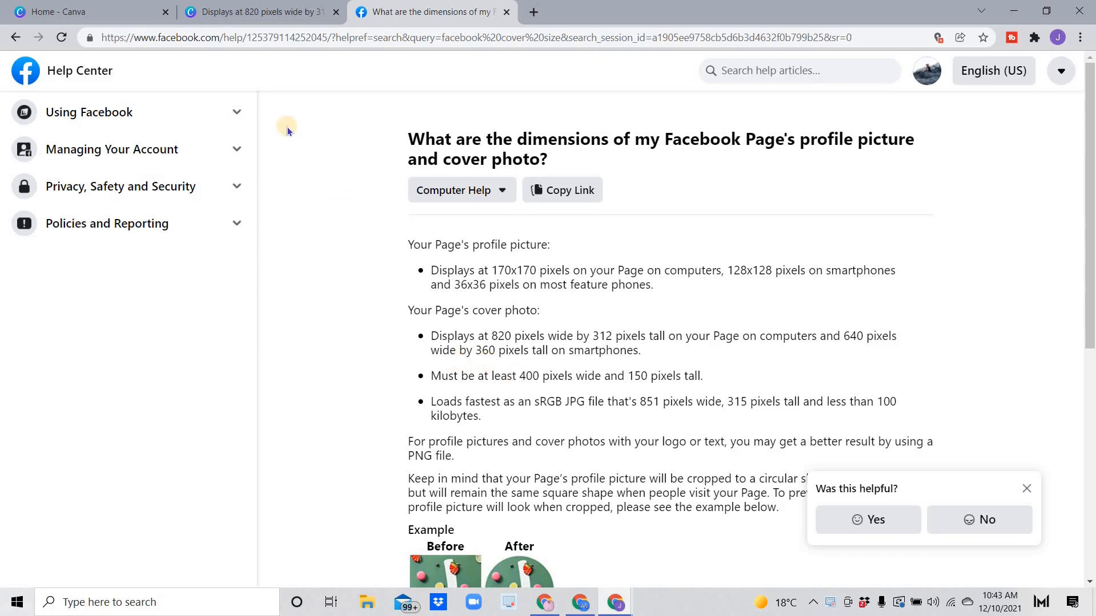
# Step: Switch from the Facebook Help Center back to the Canva cover design
pyautogui.click(256, 15)
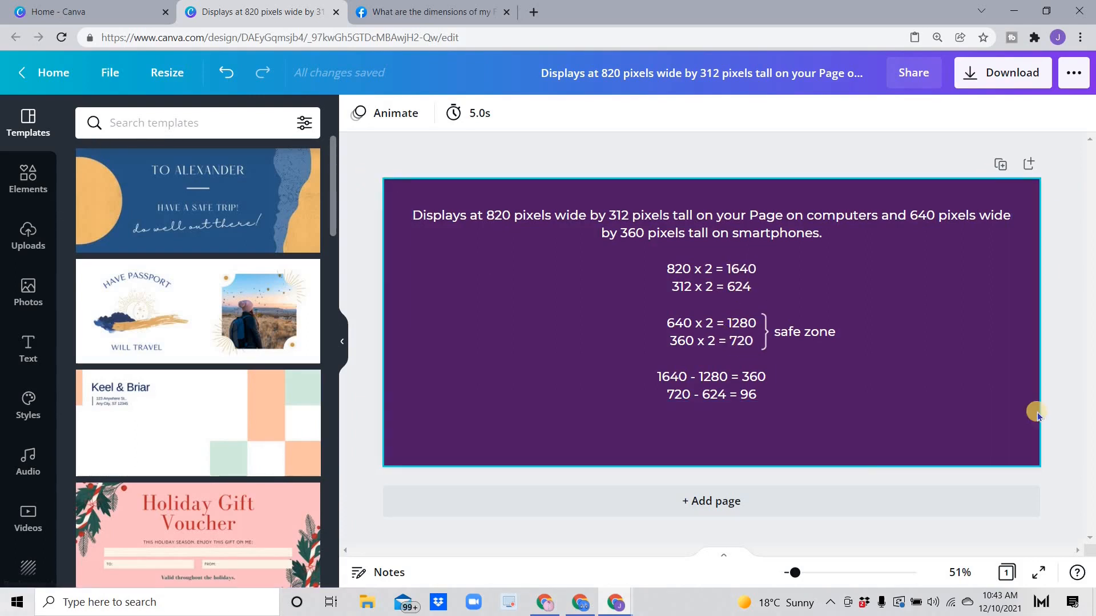
pyautogui.click(168, 73)
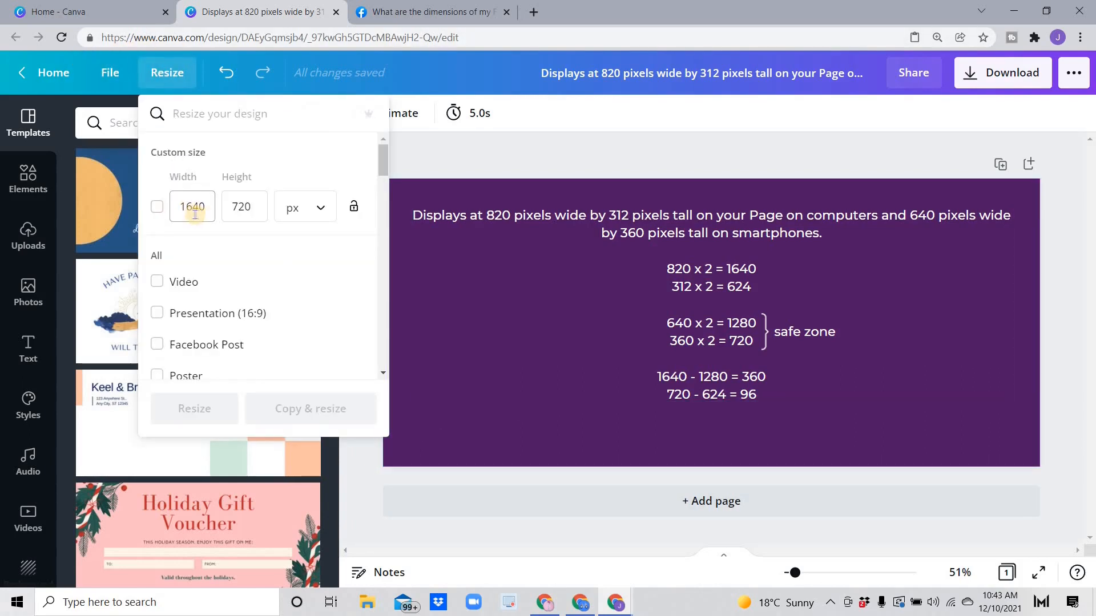
pyautogui.click(428, 156)
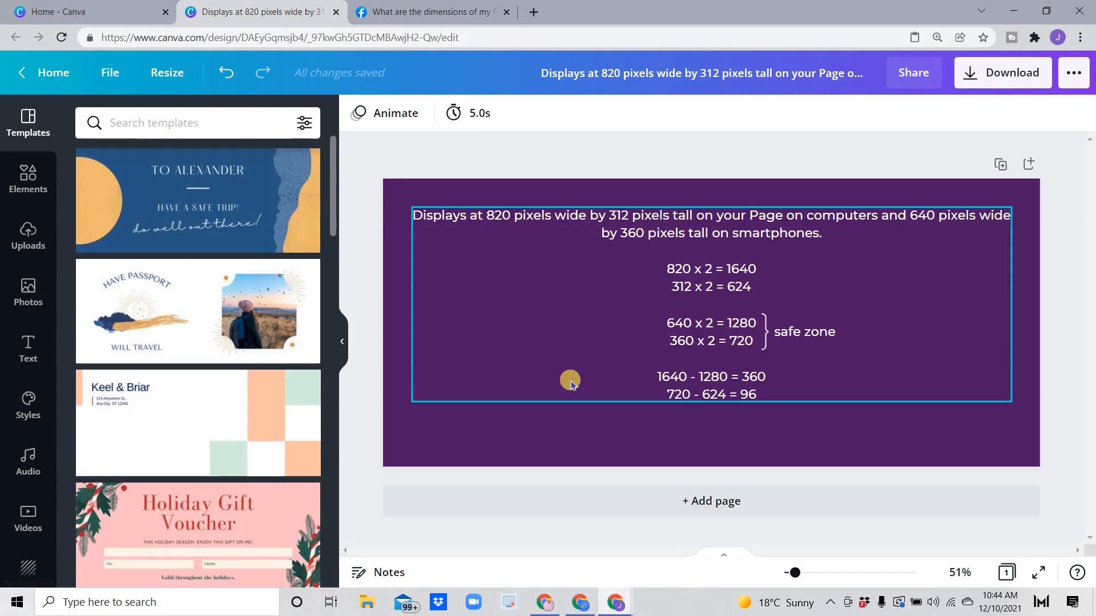
pyautogui.click(720, 502)
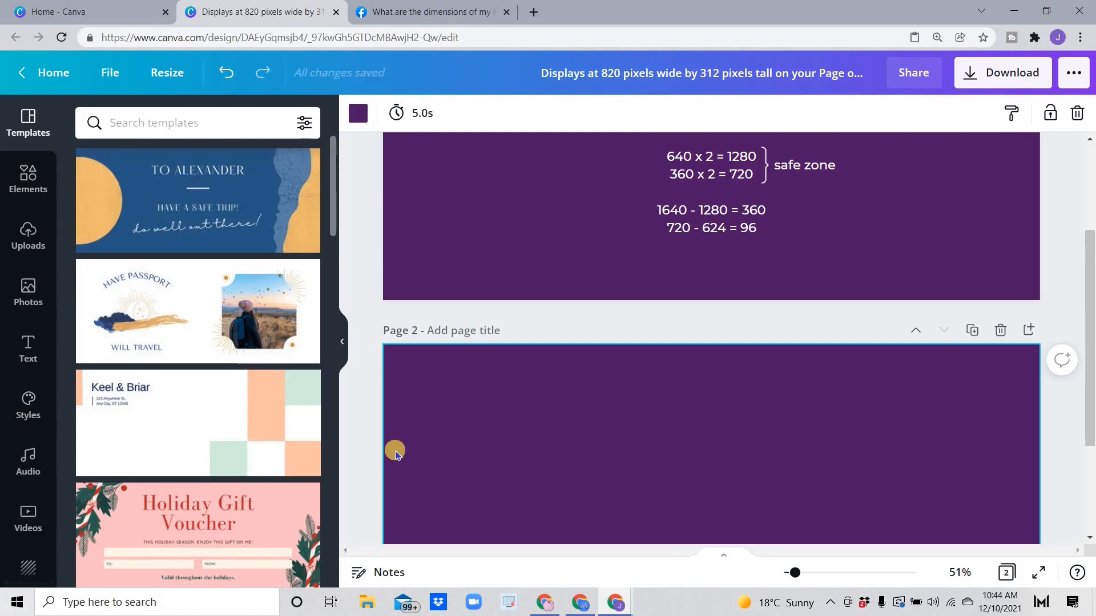
# Step: Make page 2's background white
pyautogui.scroll(-1, 399, 451)
pyautogui.scroll(-1, 718, 514)
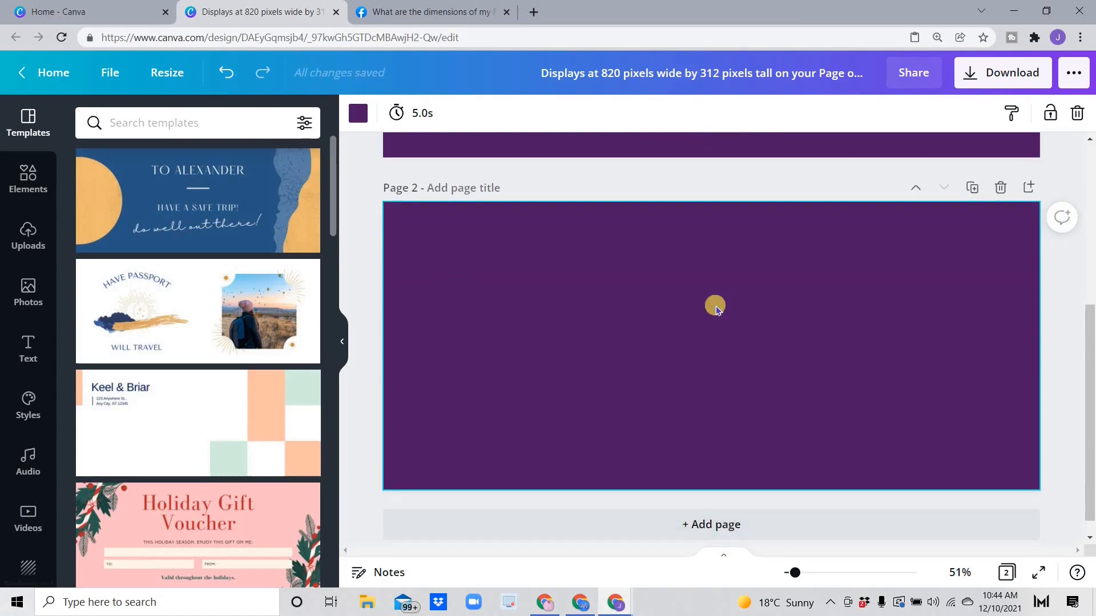
pyautogui.scroll(2, 562, 379)
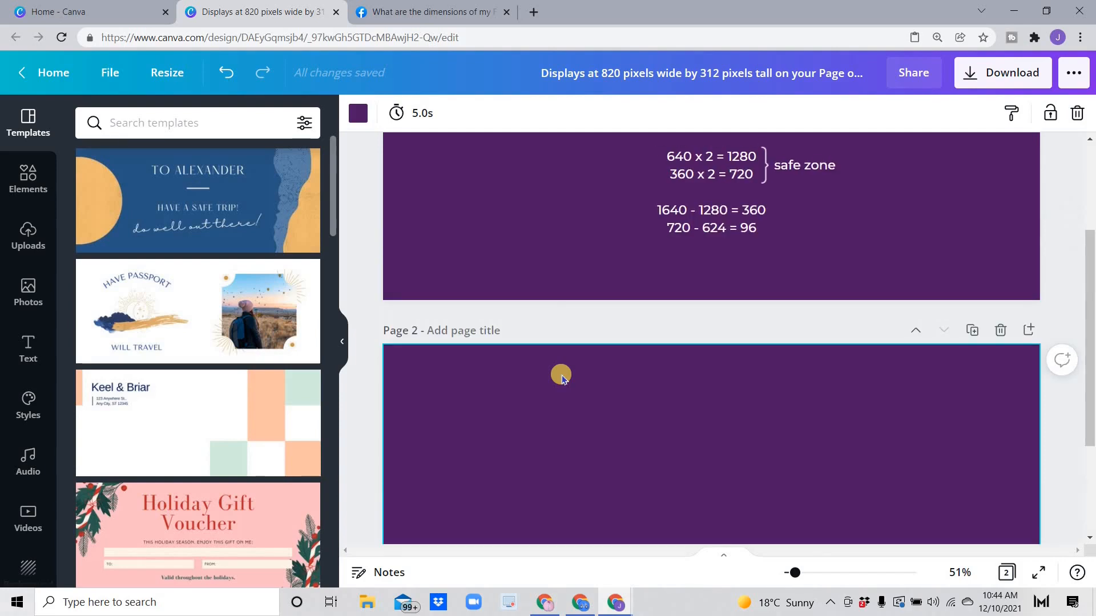
pyautogui.scroll(2, 727, 311)
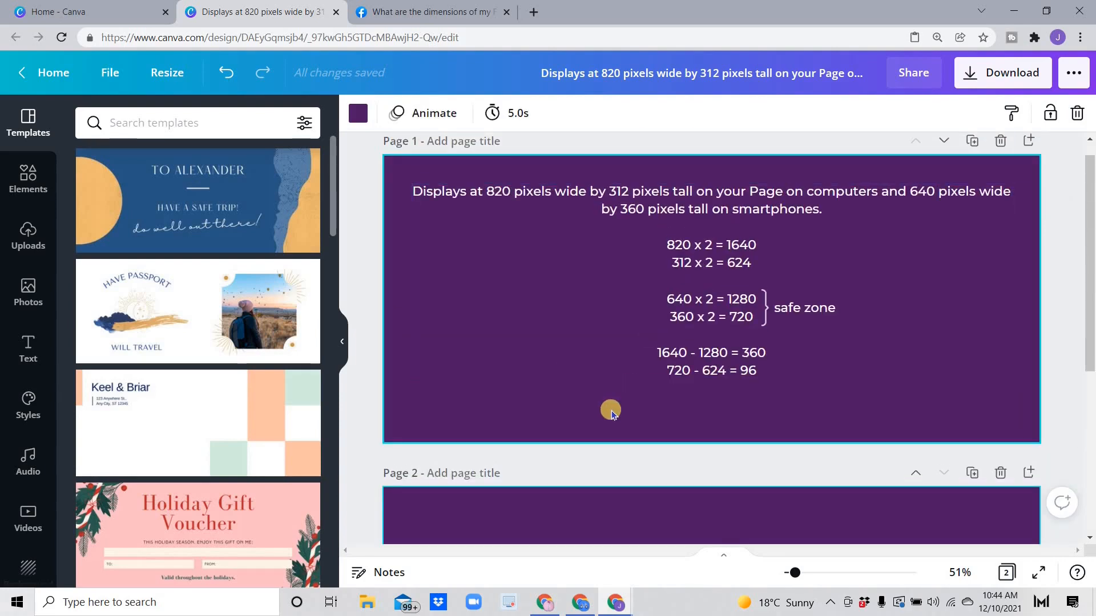
pyautogui.scroll(-4, 611, 414)
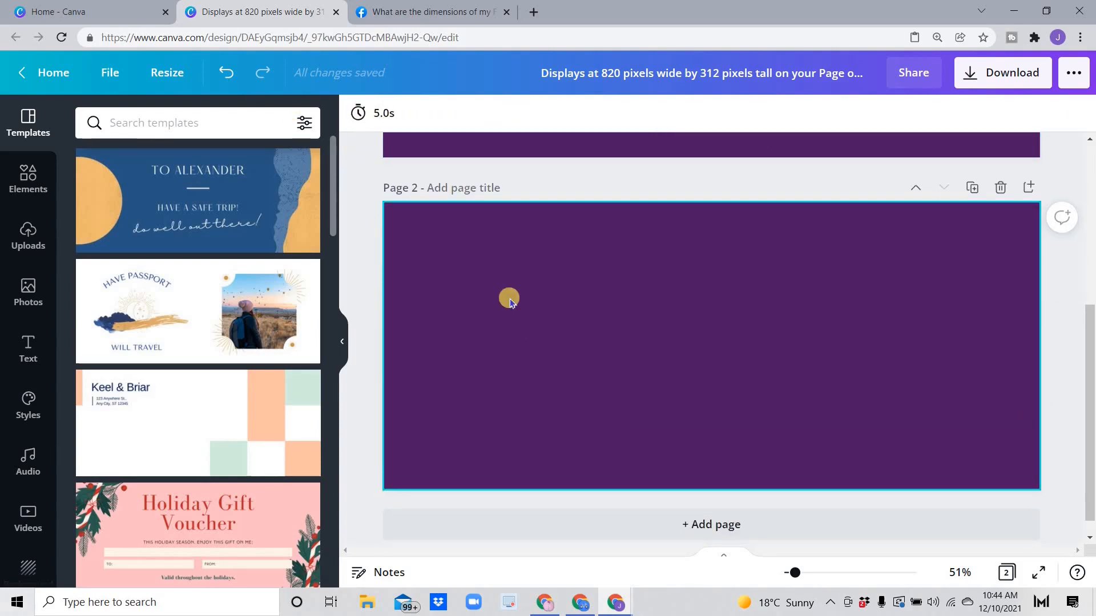
pyautogui.click(593, 360)
pyautogui.click(357, 113)
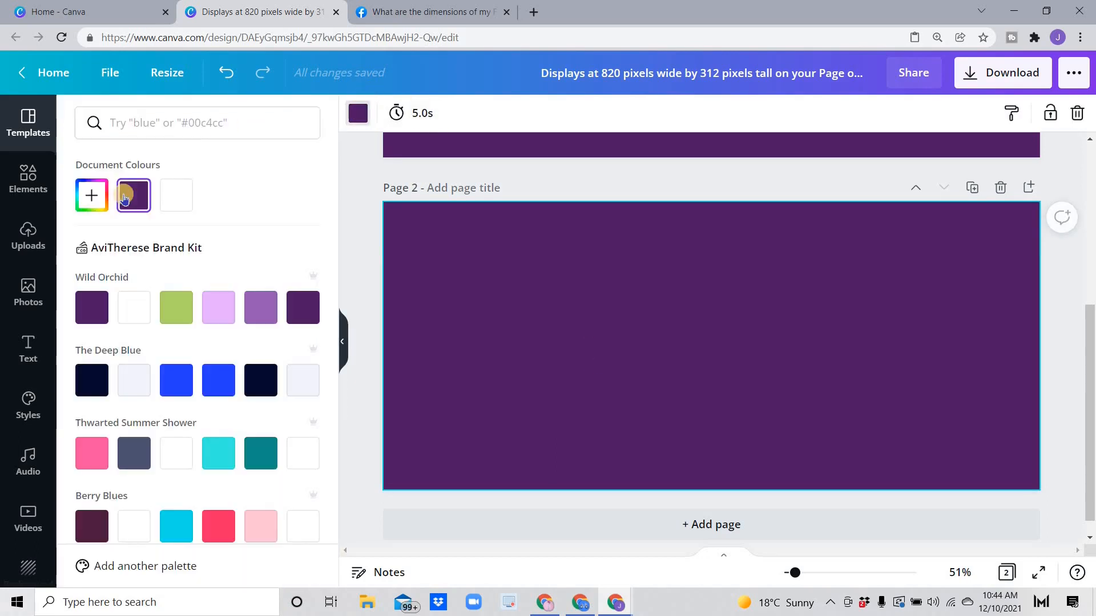
pyautogui.click(175, 196)
# Step: Place a purple square from Elements against page 2's left edge
pyautogui.click(29, 191)
pyautogui.moveTo(131, 234); pyautogui.dragTo(703, 386)
pyautogui.moveTo(562, 376); pyautogui.dragTo(457, 384)
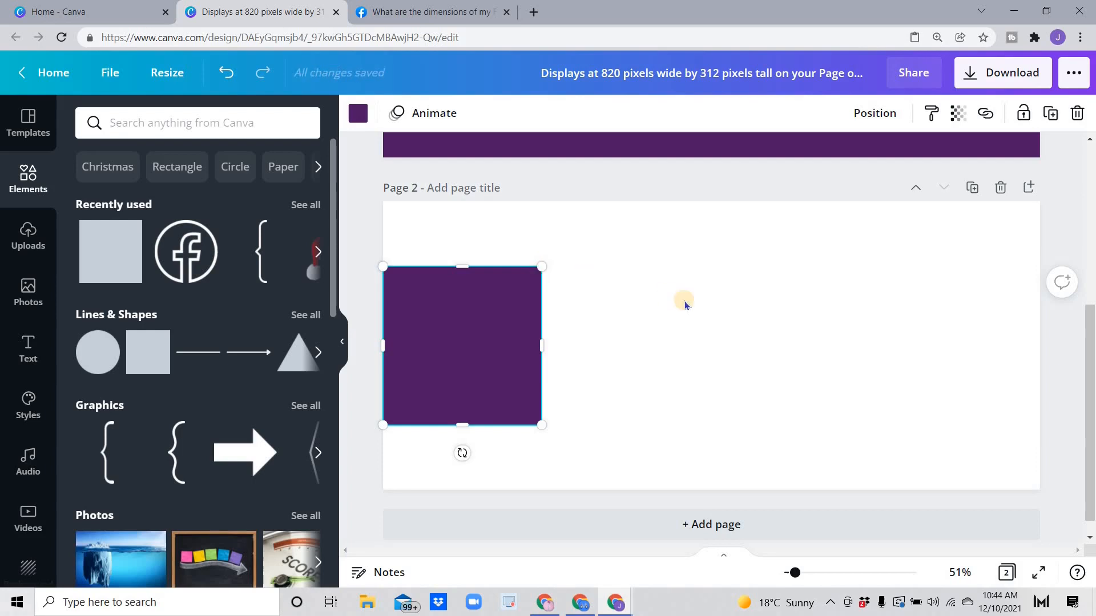
# Step: Shrink the left purple square to about 383 pixels
pyautogui.scroll(3, 656, 297)
pyautogui.scroll(-3, 646, 293)
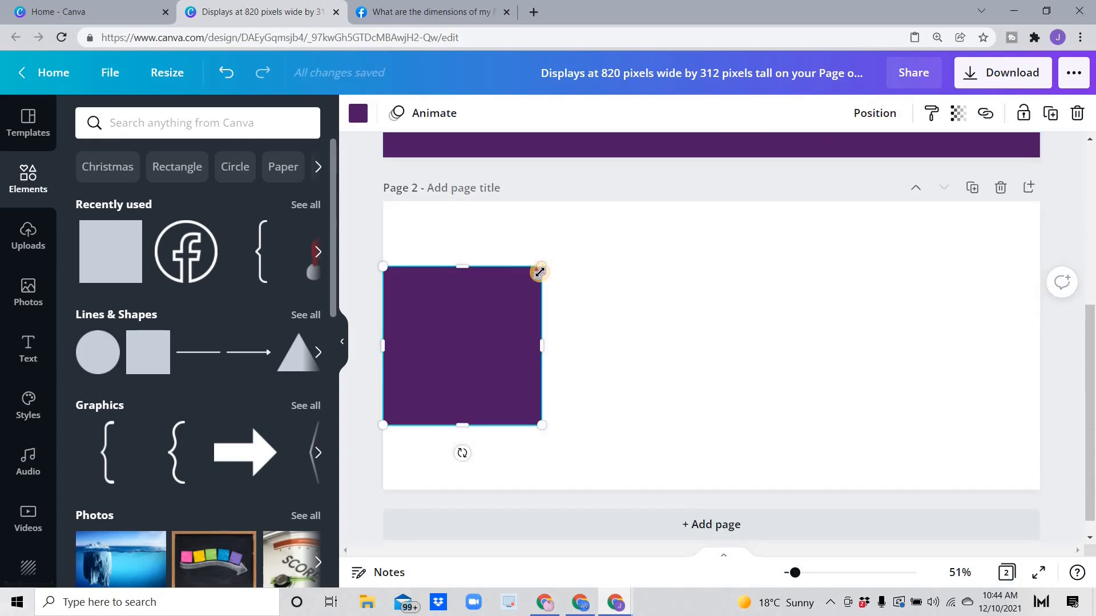
pyautogui.moveTo(537, 276); pyautogui.dragTo(528, 284)
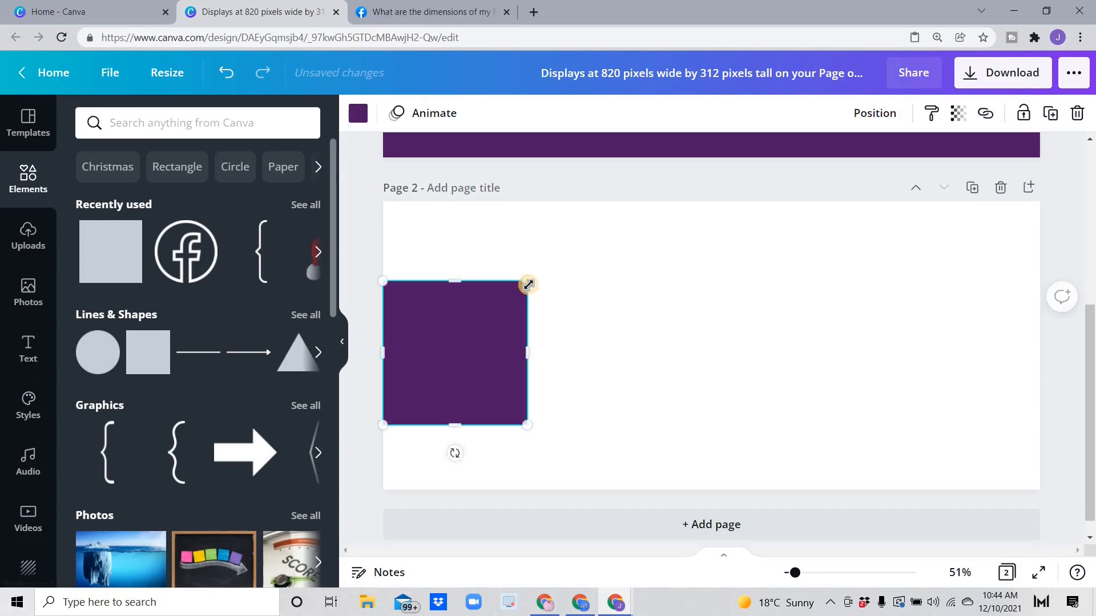
# Step: Add a second purple square at lower right and squash it into a 396 × 96 bar
pyautogui.click(111, 240)
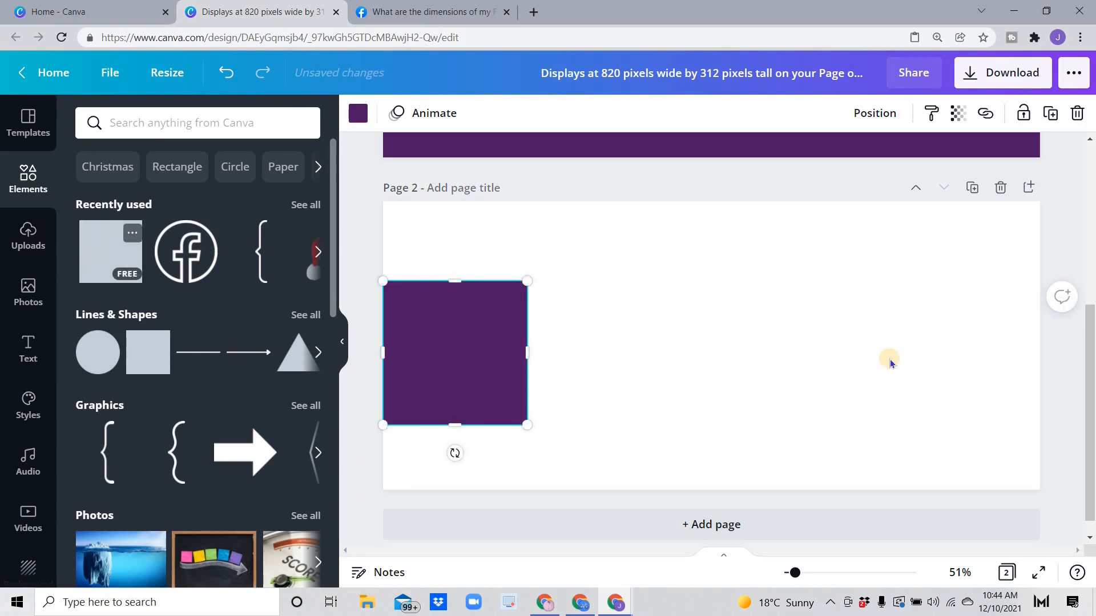
pyautogui.moveTo(800, 396); pyautogui.dragTo(832, 419)
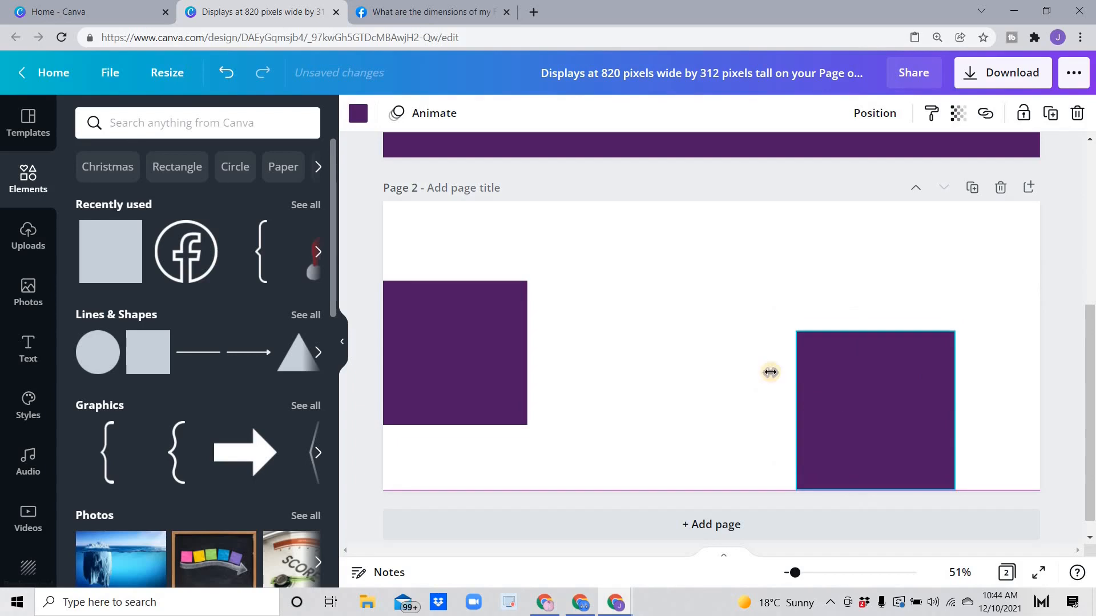
pyautogui.scroll(3, 749, 285)
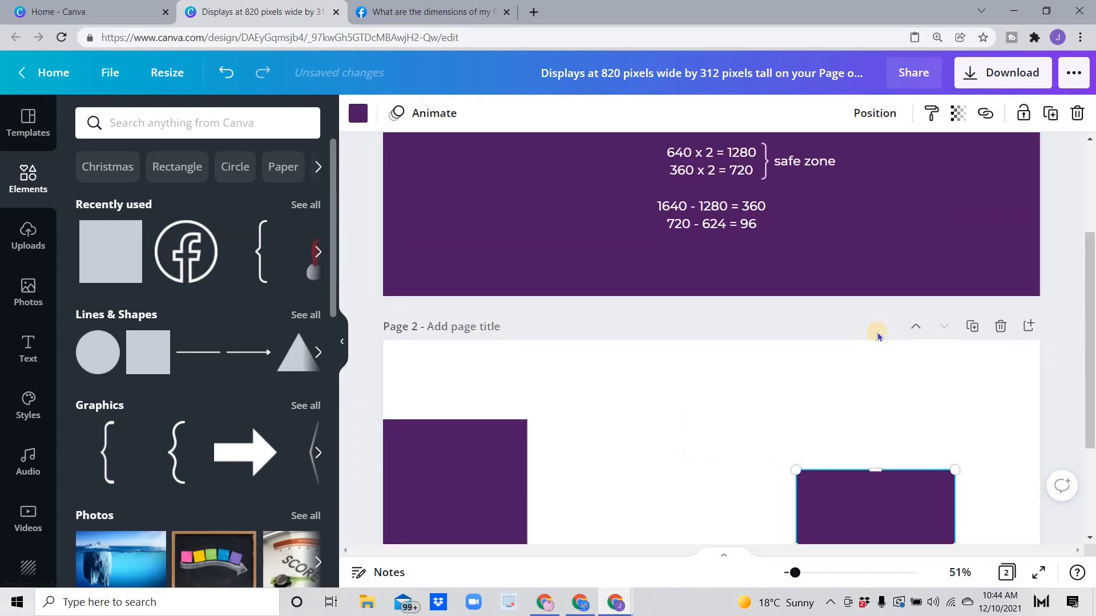
pyautogui.scroll(-3, 875, 320)
pyautogui.moveTo(875, 313); pyautogui.dragTo(873, 433)
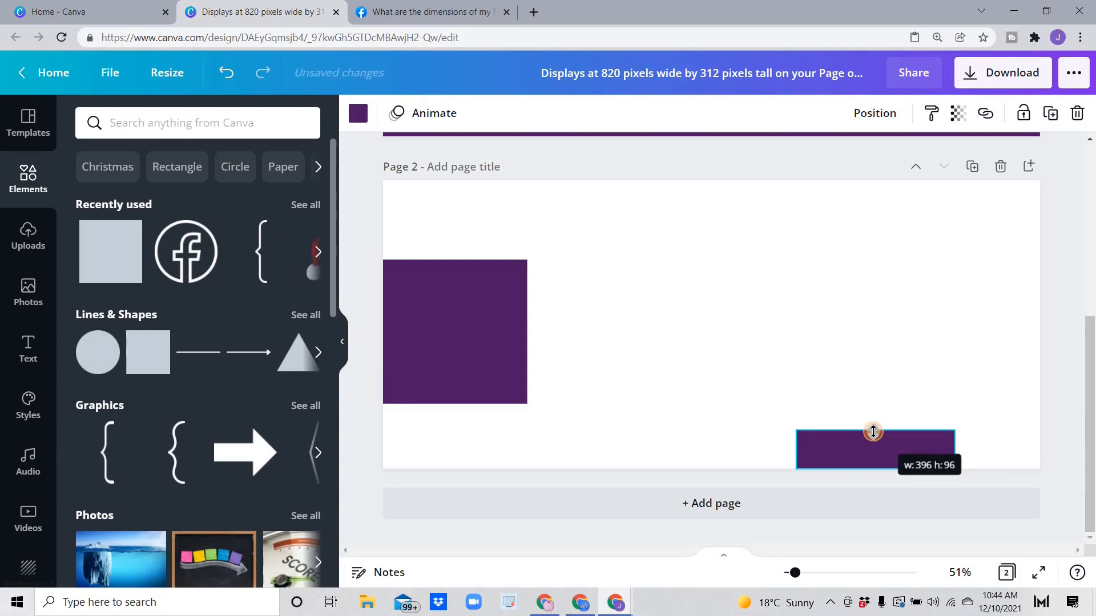
# Step: Add a third purple square beside the left block and widen it into a long top rectangle
pyautogui.click(113, 270)
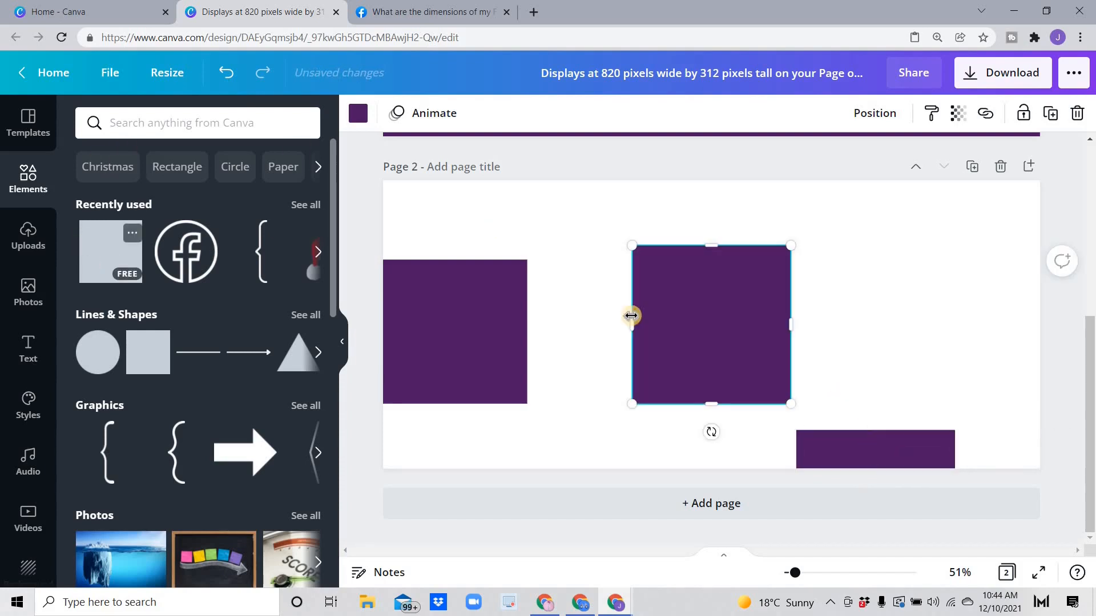
pyautogui.moveTo(625, 277); pyautogui.dragTo(614, 267)
pyautogui.moveTo(687, 260); pyautogui.dragTo(1044, 269)
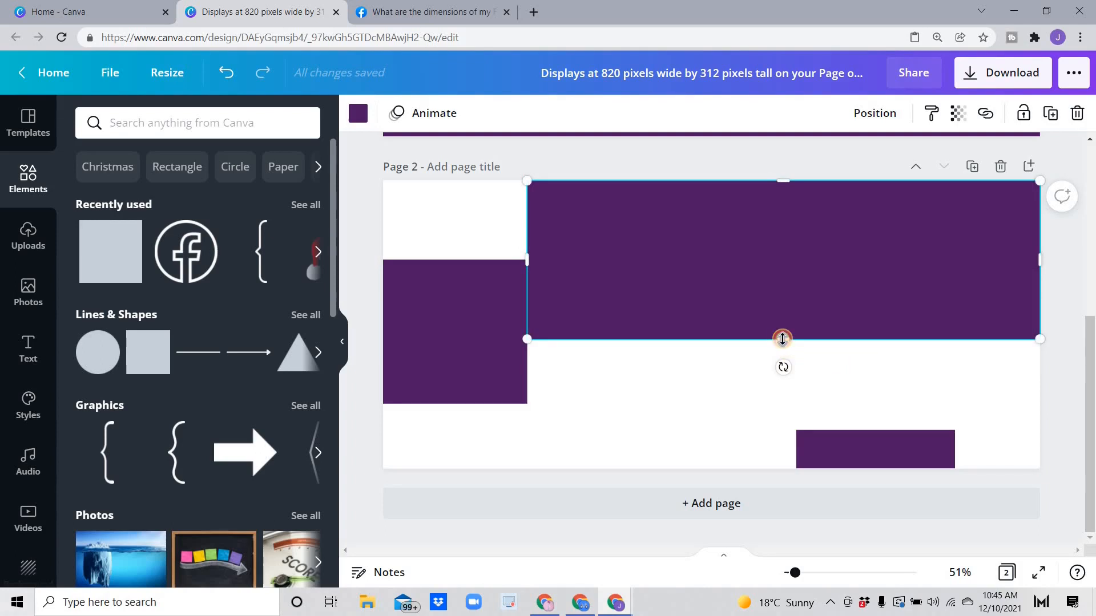
# Step: Stretch the wide rectangle down to 1280 × 624
pyautogui.scroll(5, 641, 362)
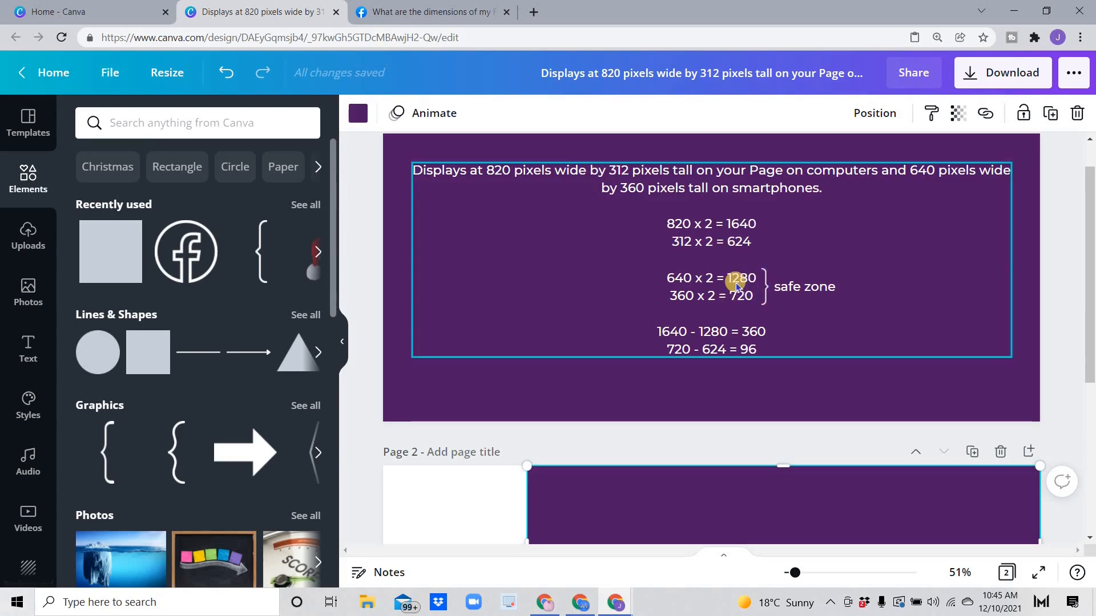
pyautogui.scroll(-5, 597, 311)
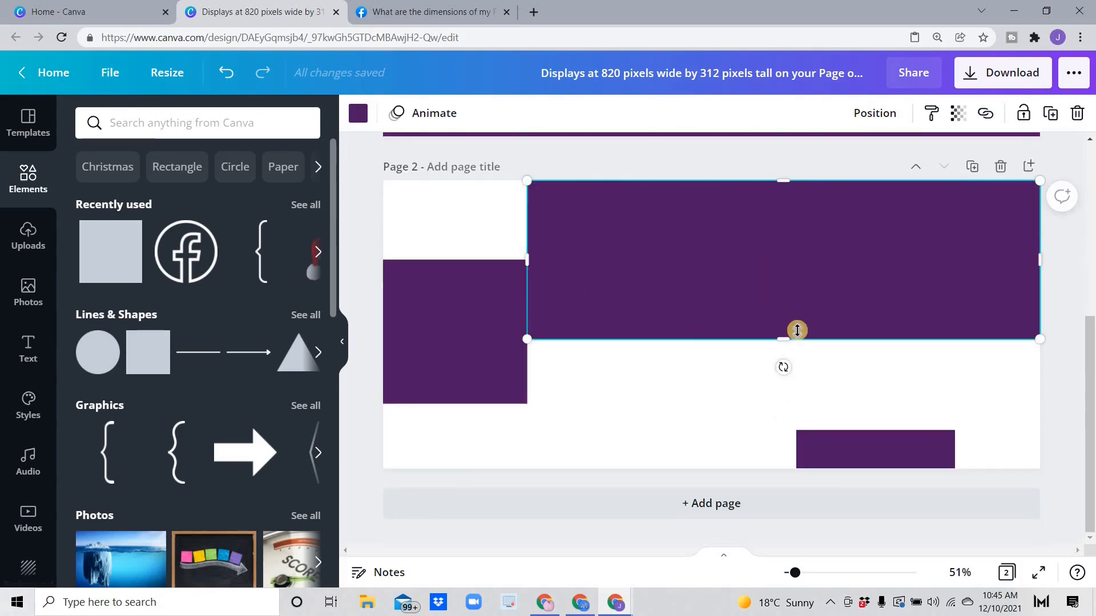
pyautogui.moveTo(785, 340); pyautogui.dragTo(792, 429)
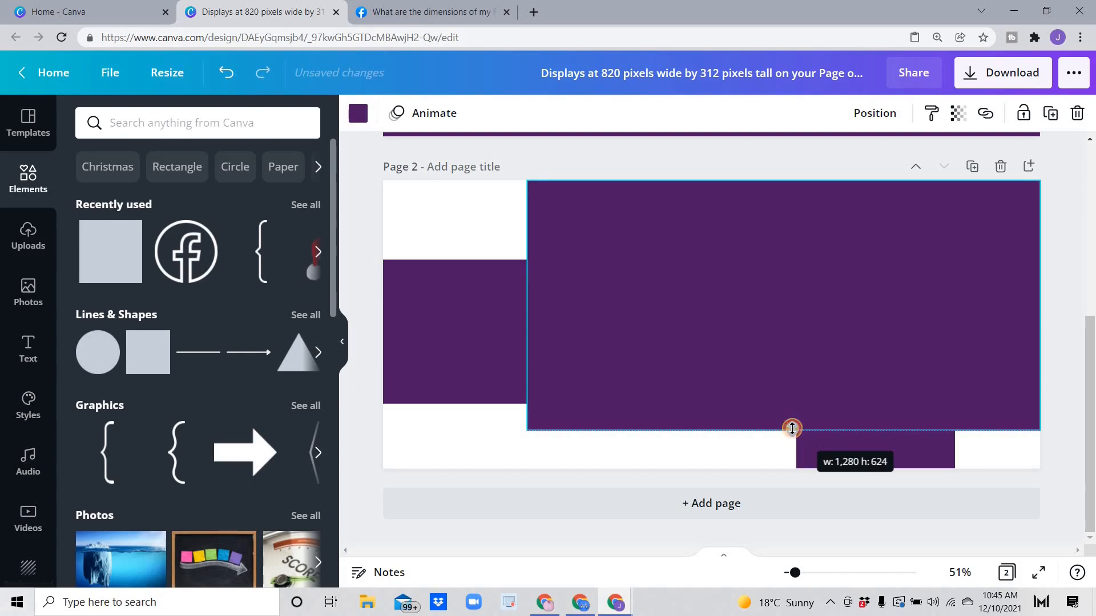
pyautogui.moveTo(791, 428); pyautogui.dragTo(792, 429)
# Step: Delete the thin bottom bar and the left square
pyautogui.click(861, 458)
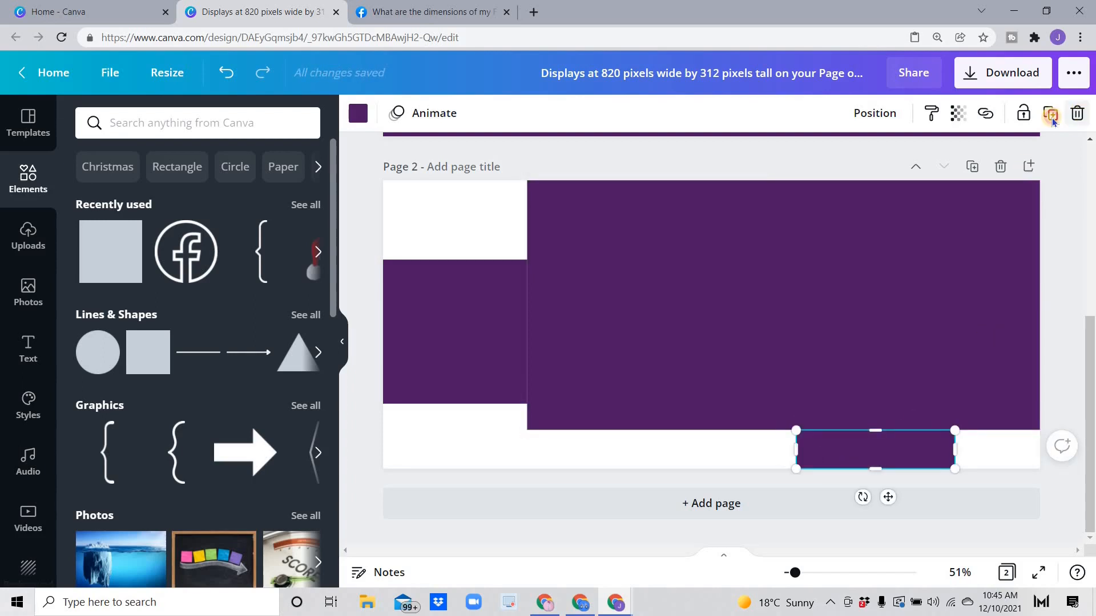
pyautogui.press('Delete')
pyautogui.click(460, 345)
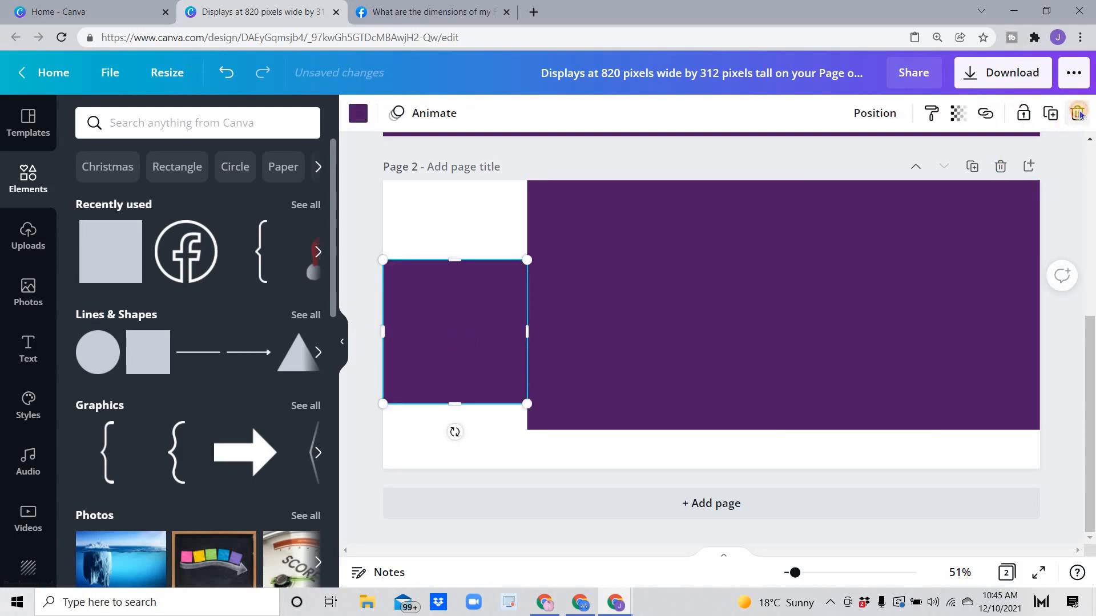
pyautogui.click(1078, 113)
# Step: Centre the 1280 × 624 rectangle horizontally and vertically on page 2
pyautogui.click(761, 297)
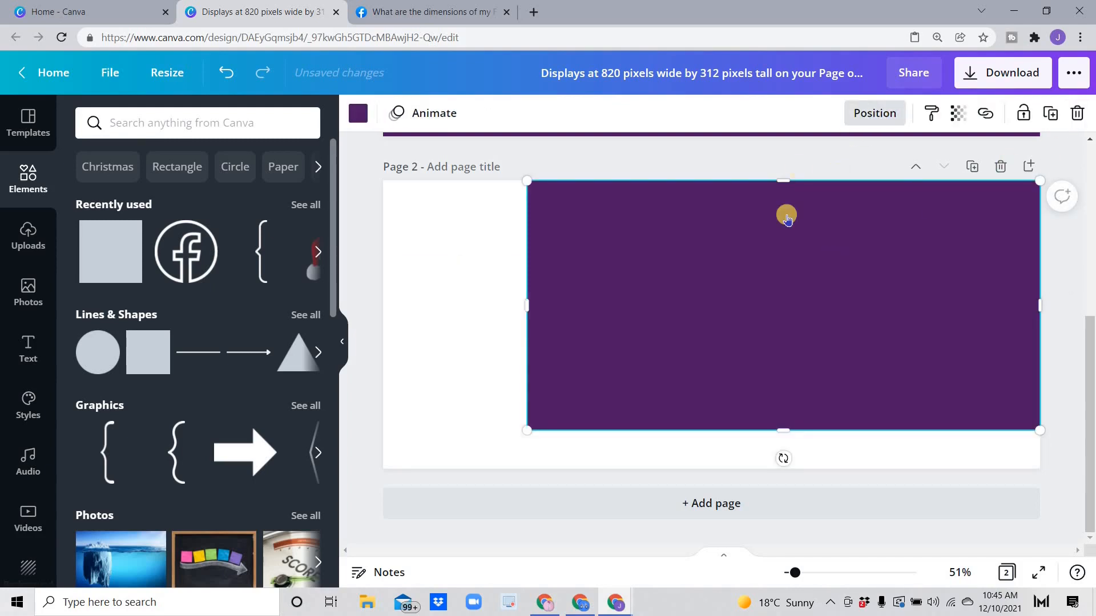
pyautogui.click(799, 256)
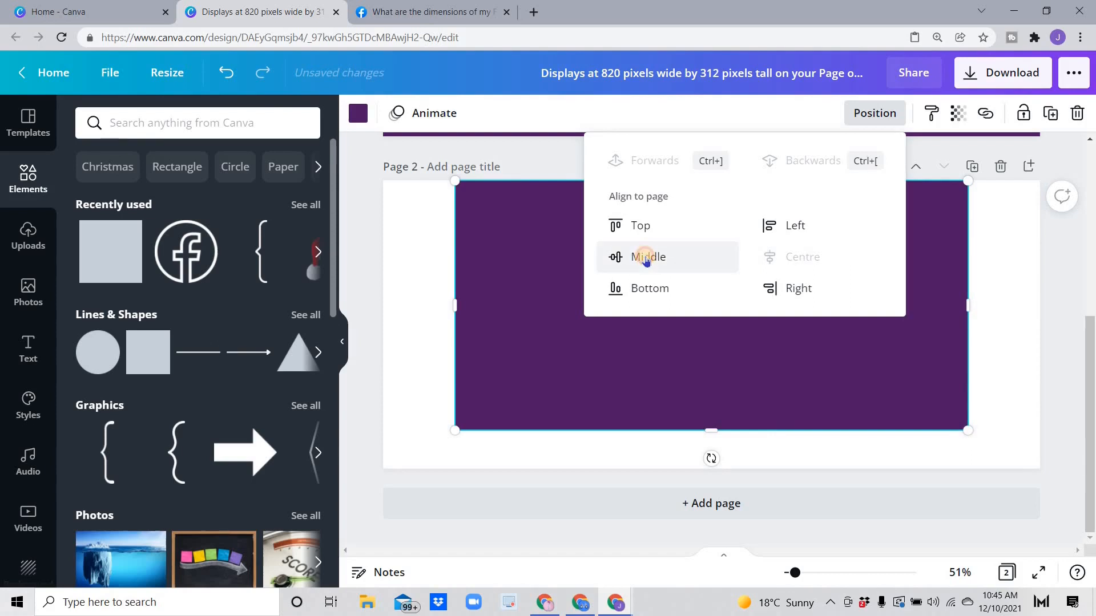
pyautogui.click(645, 256)
pyautogui.click(357, 279)
pyautogui.click(519, 241)
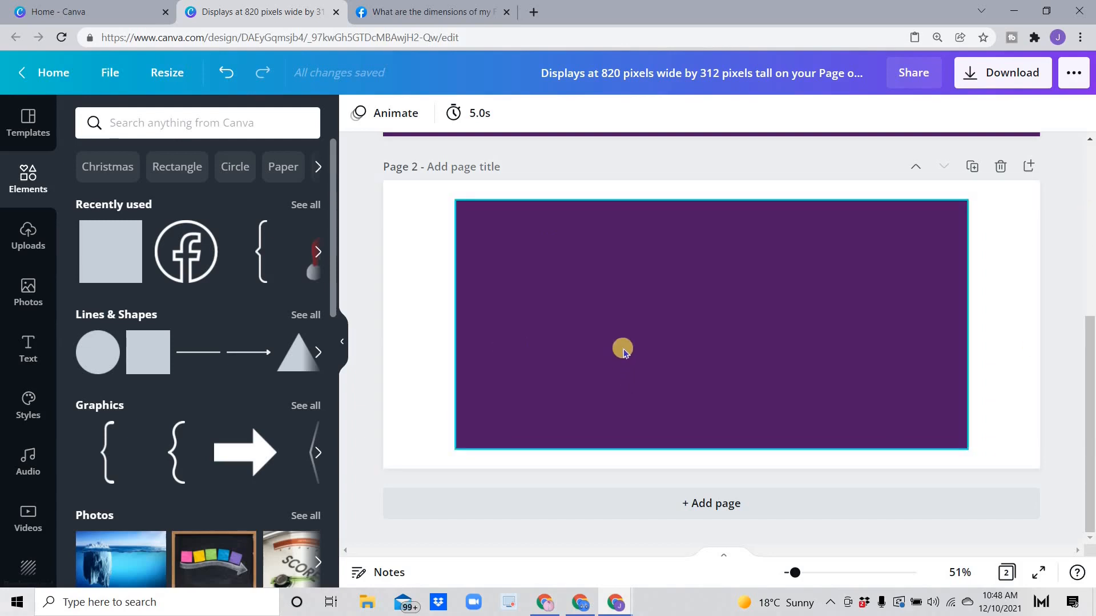
# Step: Add a third page filled with the document's purple
pyautogui.click(709, 513)
pyautogui.click(361, 116)
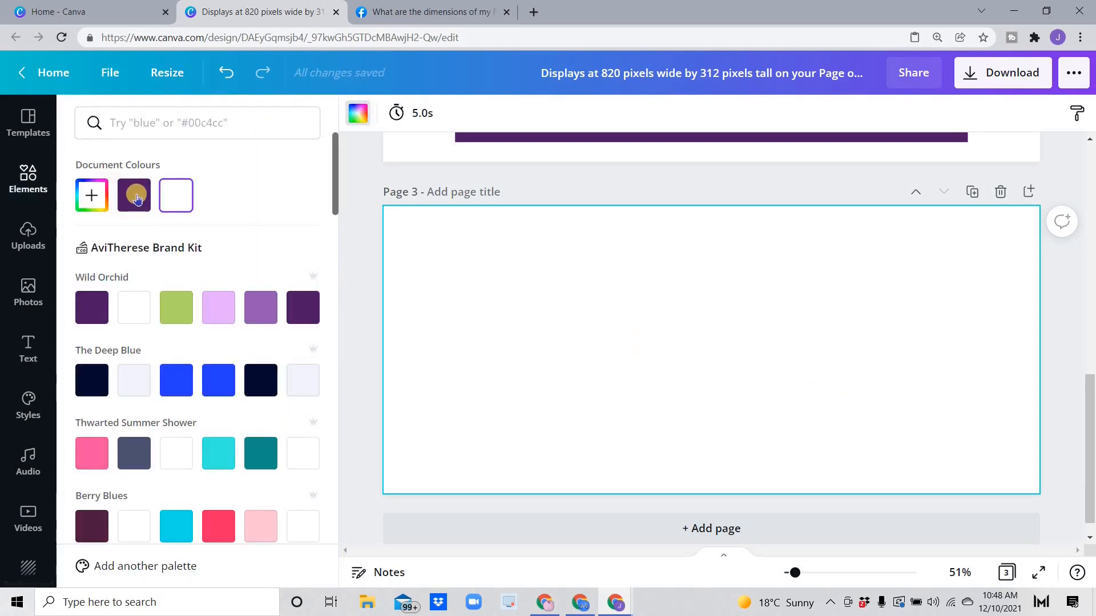
pyautogui.moveTo(137, 198); pyautogui.dragTo(726, 355)
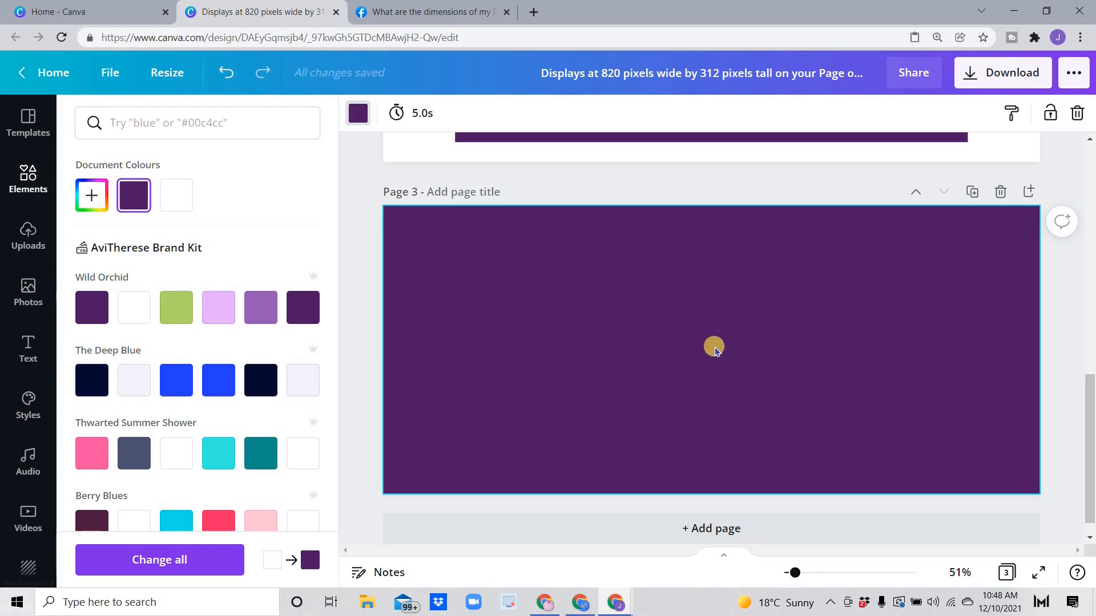
# Step: Add the title 'Simply Therese Design' in large Martel Heavy near the page top
pyautogui.write('text')
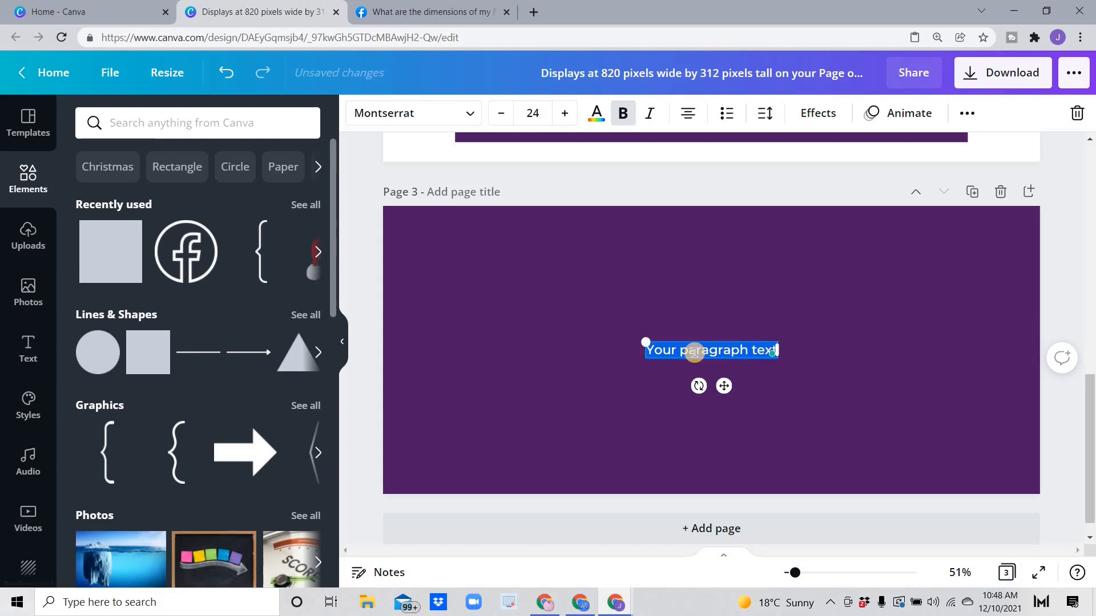
pyautogui.write('Simply Therese Design')
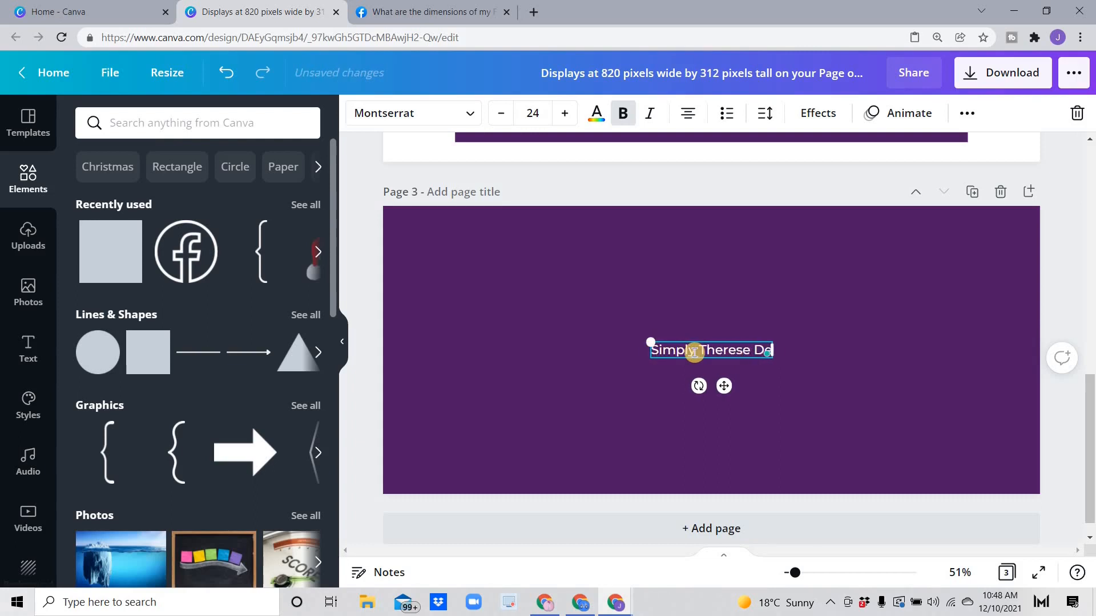
pyautogui.click(408, 114)
pyautogui.click(155, 219)
pyautogui.moveTo(722, 389); pyautogui.dragTo(719, 345)
pyautogui.click(545, 111)
pyautogui.write('78')
pyautogui.press('Return')
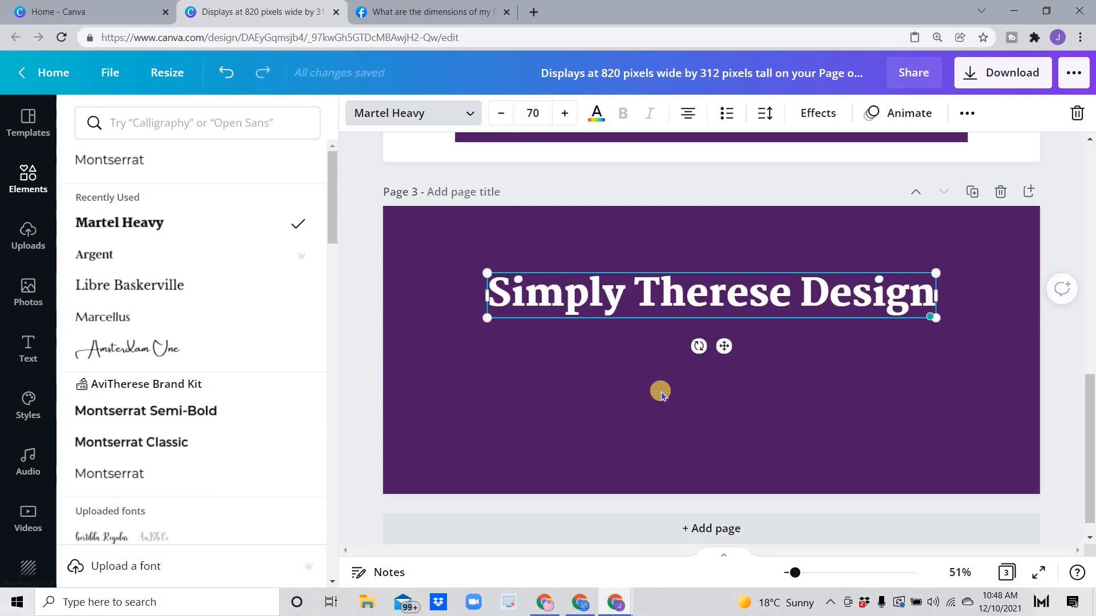
pyautogui.click(758, 409)
# Step: Add a new uppercase text box below the title
pyautogui.press('t')
pyautogui.click(967, 113)
pyautogui.click(728, 150)
# Step: Type the services: INVITATION LAYOUT, DIGITAL INVITATION, and CHRISTENING, BIRTHDAY, TARPAULIN AND MORE
pyautogui.click(701, 348)
pyautogui.press('BackSpace')
pyautogui.write('INVITATION LAYOUT')
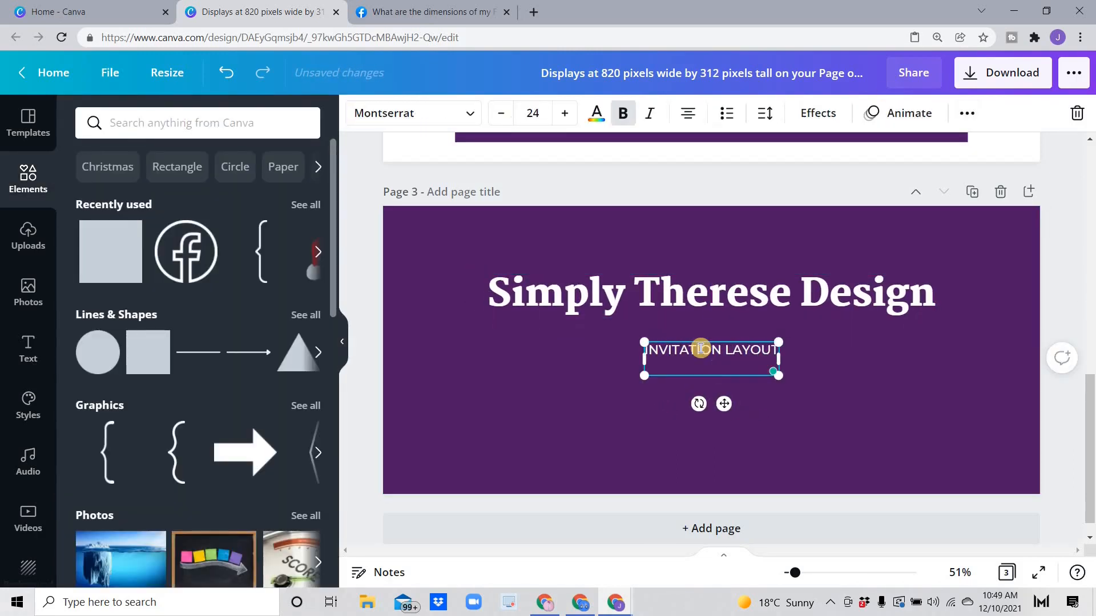
pyautogui.write(' DIGITAL INVITATION')
pyautogui.press('Return')
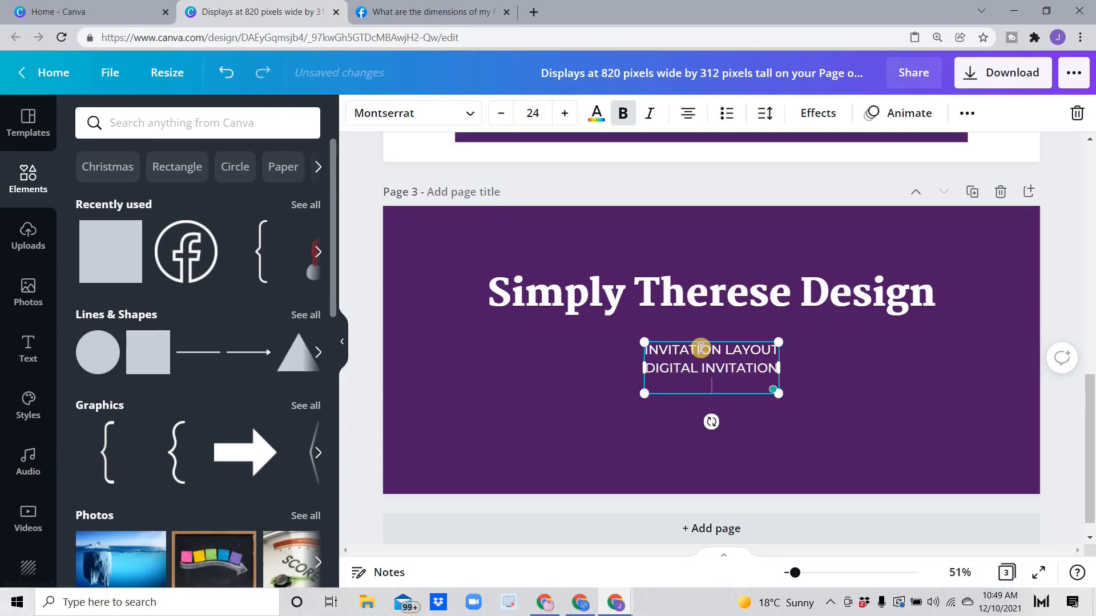
pyautogui.write('CHRISTENING, BIRTHDAY, TARPAULIN')
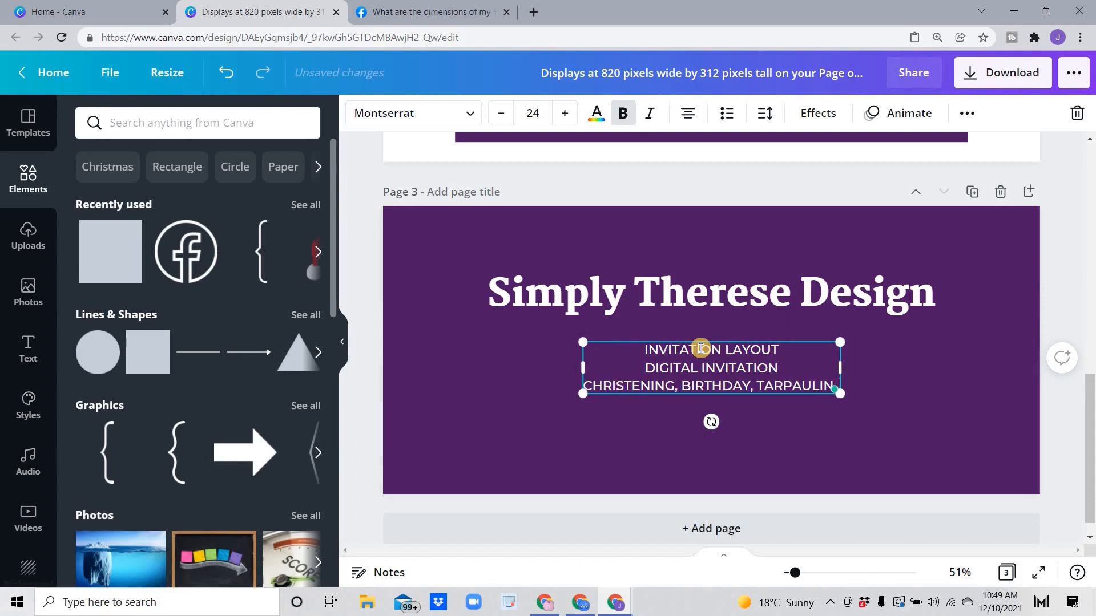
pyautogui.write('ETC.')
pyautogui.press('BackSpace')
pyautogui.press('BackSpace')
pyautogui.press('BackSpace')
pyautogui.press('BackSpace')
pyautogui.press('BackSpace')
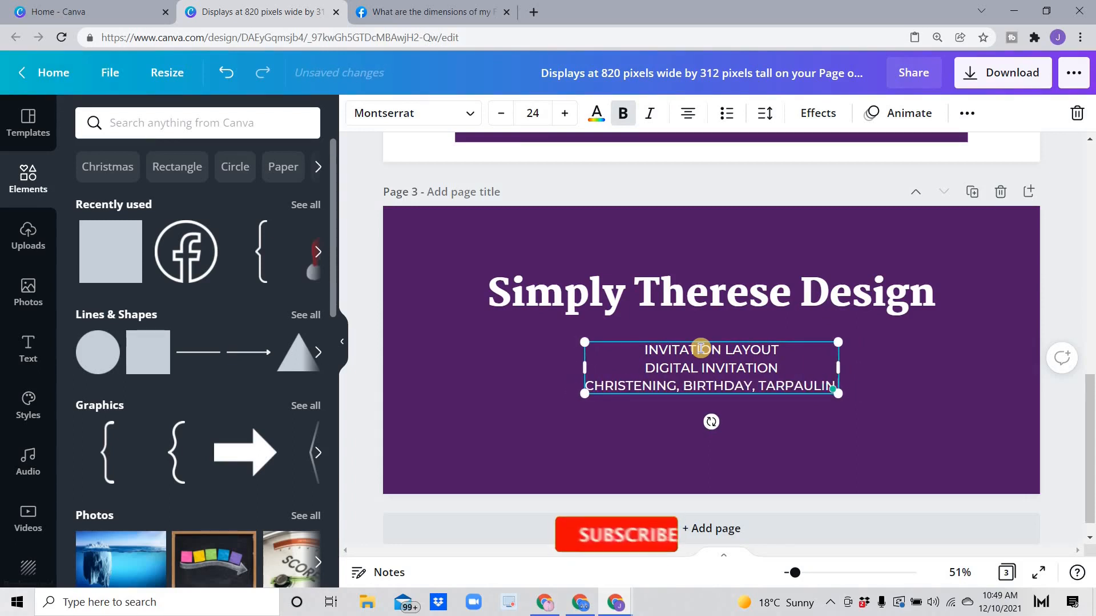
pyautogui.write('AND MORE')
# Step: Place a small Facebook icon below the services list
pyautogui.click(629, 447)
pyautogui.moveTo(186, 252); pyautogui.dragTo(473, 423)
pyautogui.moveTo(532, 365); pyautogui.dragTo(572, 455)
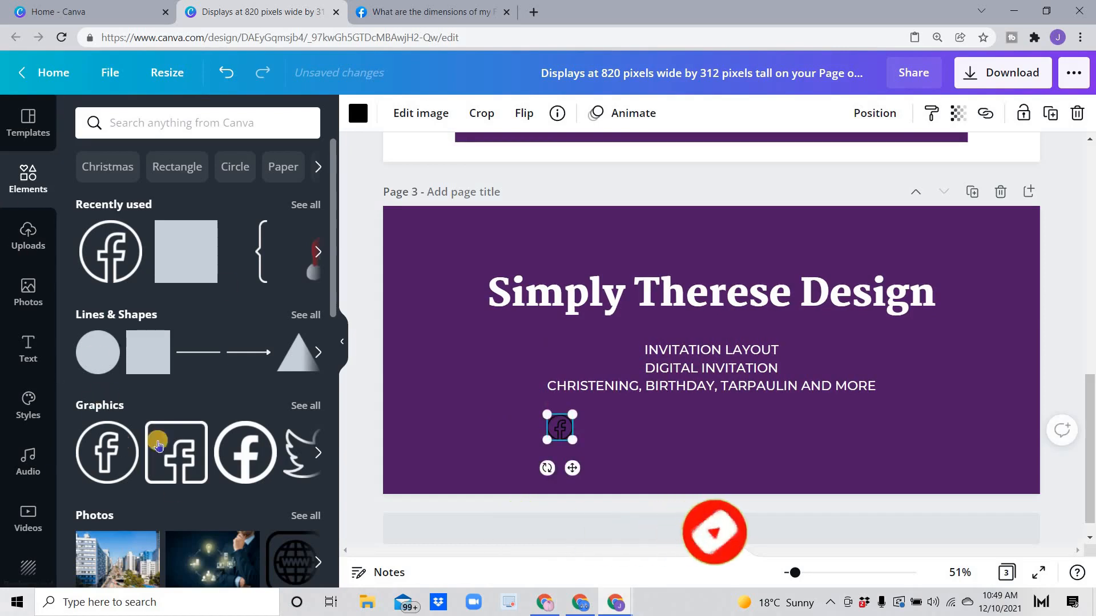
# Step: Make the Facebook icon white
pyautogui.click(358, 113)
pyautogui.click(217, 200)
pyautogui.click(562, 428)
pyautogui.click(594, 432)
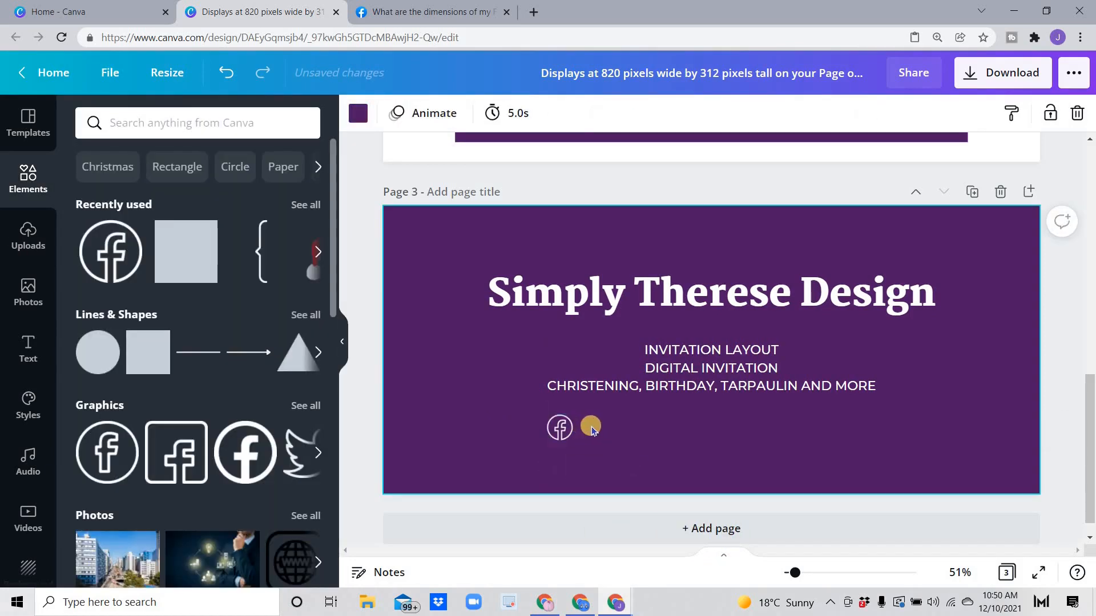
# Step: Add the line 'LIKE OR FOLLOW US ON FB PAGE' right beside the Facebook icon
pyautogui.press('t')
pyautogui.moveTo(726, 386); pyautogui.dragTo(685, 463)
pyautogui.write('LIKE')
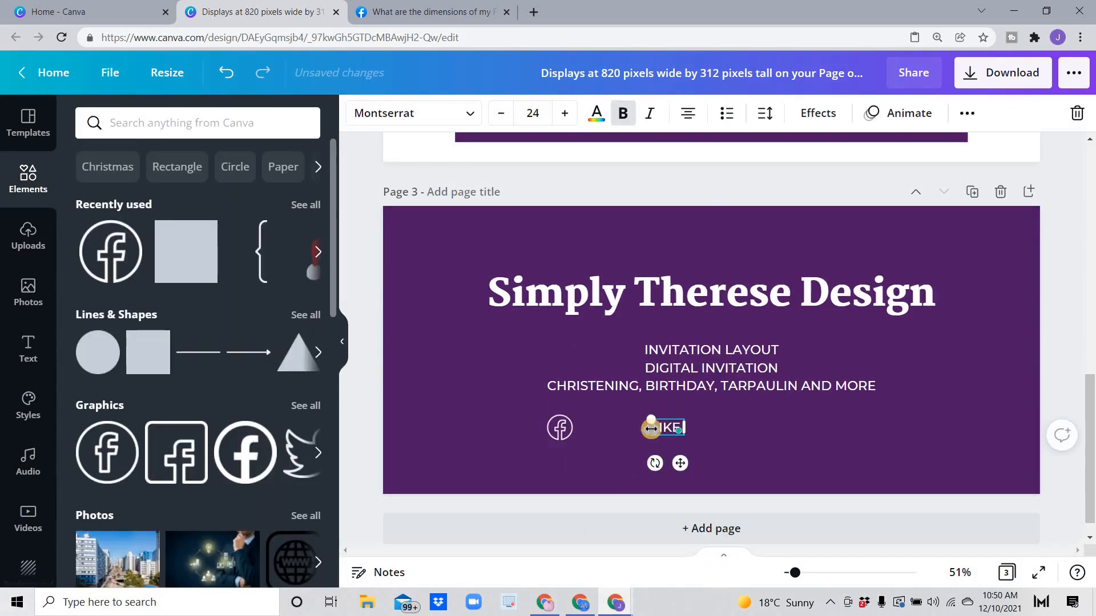
pyautogui.write(' OR FOLLOW US ON FB PAGE FOR MORE')
pyautogui.press('BackSpace')
pyautogui.press('BackSpace')
pyautogui.press('BackSpace')
pyautogui.press('BackSpace')
pyautogui.press('BackSpace')
pyautogui.press('BackSpace')
pyautogui.press('BackSpace')
pyautogui.press('BackSpace')
pyautogui.press('BackSpace')
pyautogui.moveTo(653, 428); pyautogui.dragTo(695, 429)
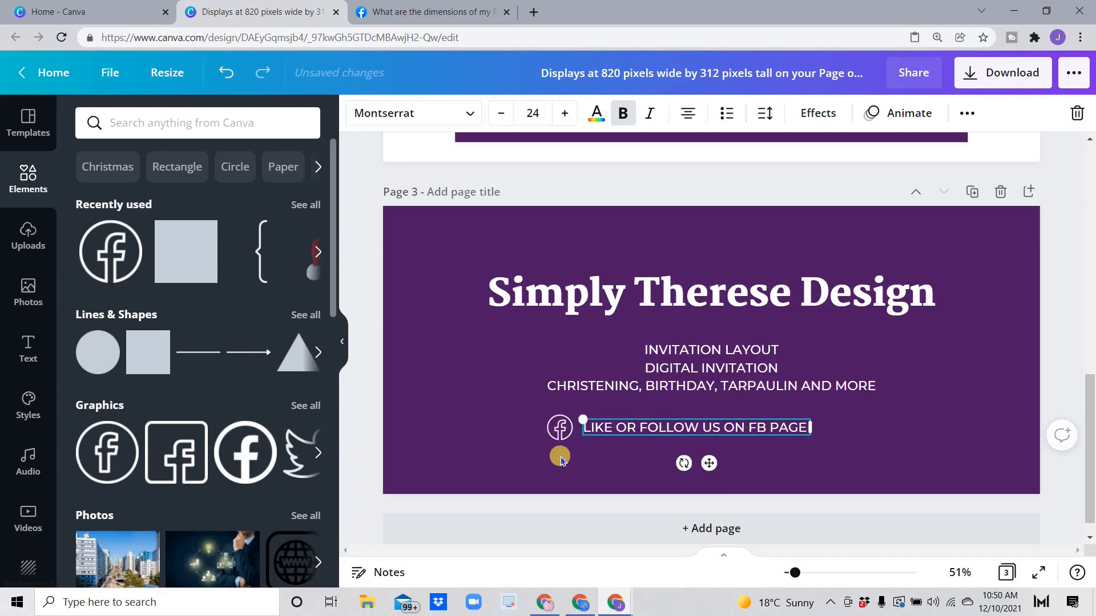
# Step: Search Elements for 'email' graphics
pyautogui.click(139, 122)
pyautogui.write('email')
pyautogui.press('Return')
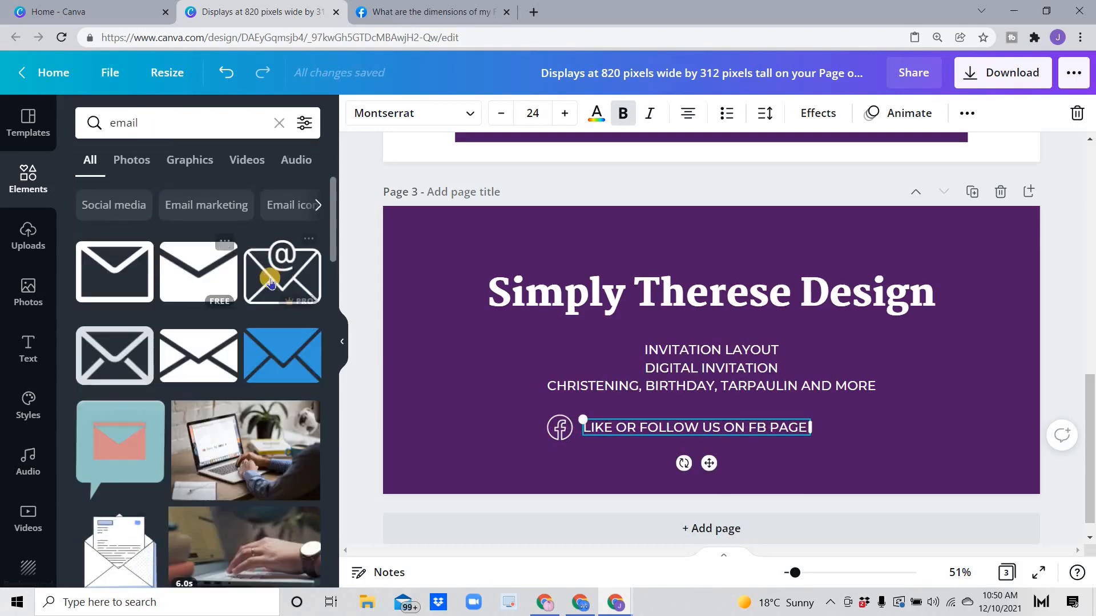
# Step: Place a small white email icon under the Facebook icon
pyautogui.click(270, 283)
pyautogui.press('Delete')
pyautogui.moveTo(279, 274); pyautogui.dragTo(485, 403)
pyautogui.moveTo(556, 344); pyautogui.dragTo(564, 463)
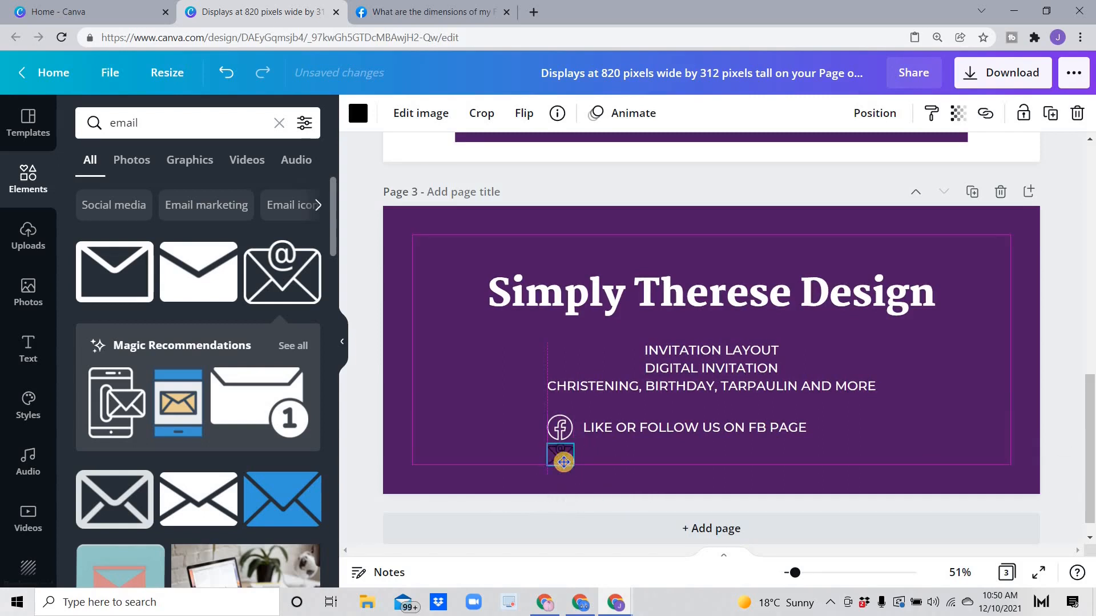
pyautogui.click(359, 114)
pyautogui.click(218, 195)
pyautogui.click(475, 419)
# Step: Copy the Facebook text line beside the email icon and rewrite it as the business e-mail address
pyautogui.rightClick(607, 429)
pyautogui.click(657, 285)
pyautogui.click(597, 457)
pyautogui.hotkey('ctrl', 'v')
pyautogui.moveTo(697, 439); pyautogui.dragTo(712, 496)
pyautogui.doubleClick(651, 451)
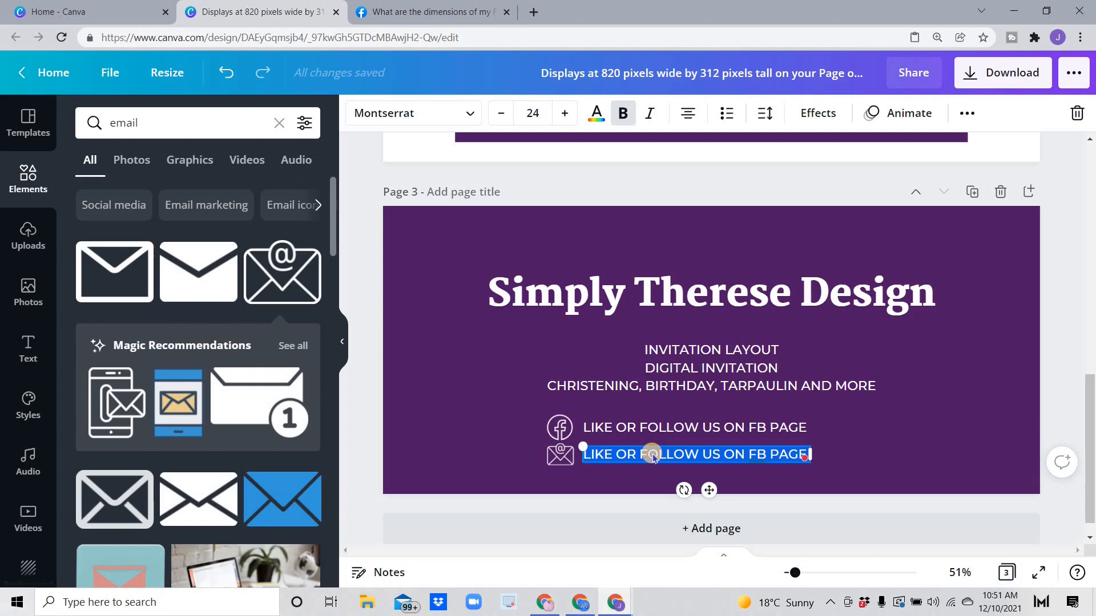
pyautogui.click(728, 152)
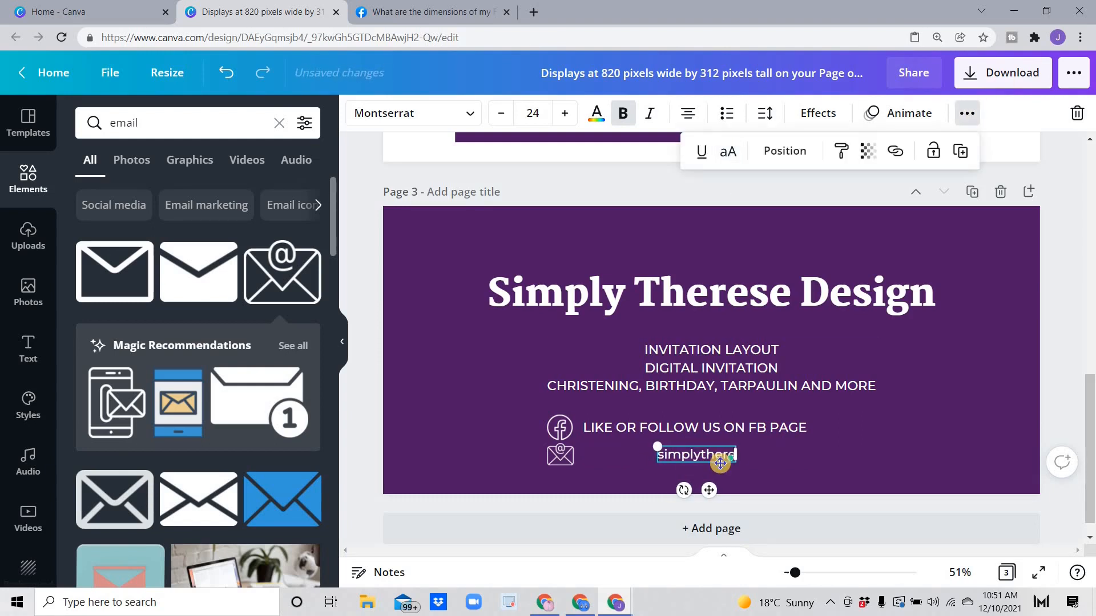
pyautogui.moveTo(710, 490)
pyautogui.mouseDown()
pyautogui.moveTo(685, 492)
pyautogui.moveTo(700, 493)
pyautogui.mouseUp()
pyautogui.click(677, 461)
pyautogui.click(443, 384)
# Step: Select the 'LIKE OR FOLLOW US ON FB PAGE' line
pyautogui.click(770, 355)
pyautogui.click(409, 238)
pyautogui.click(588, 428)
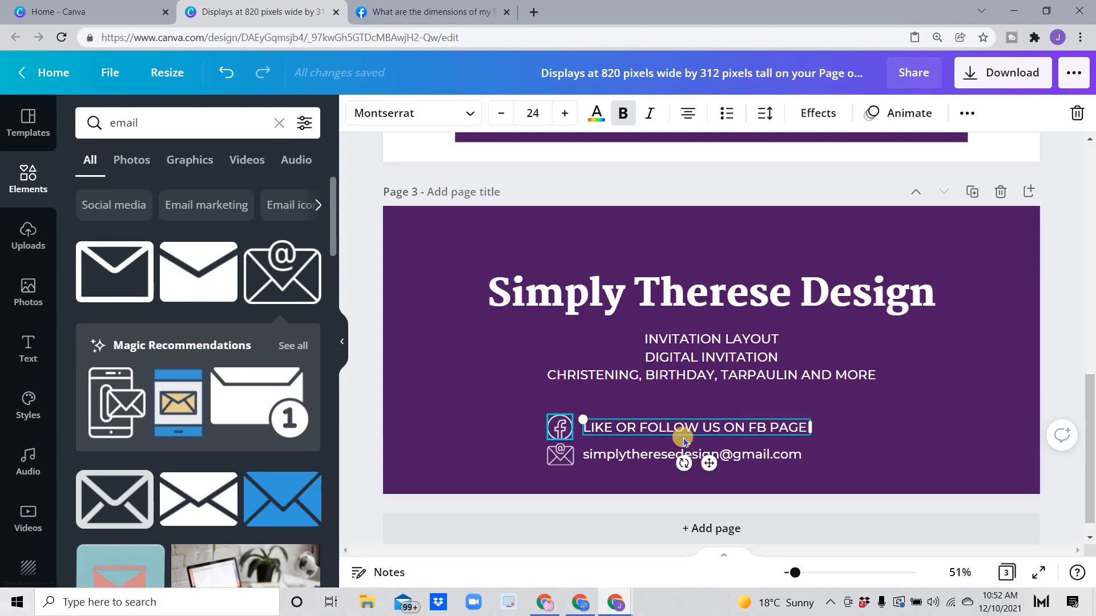
# Step: Group both contact icons with their text lines and move the group under the services list
pyautogui.click(540, 450)
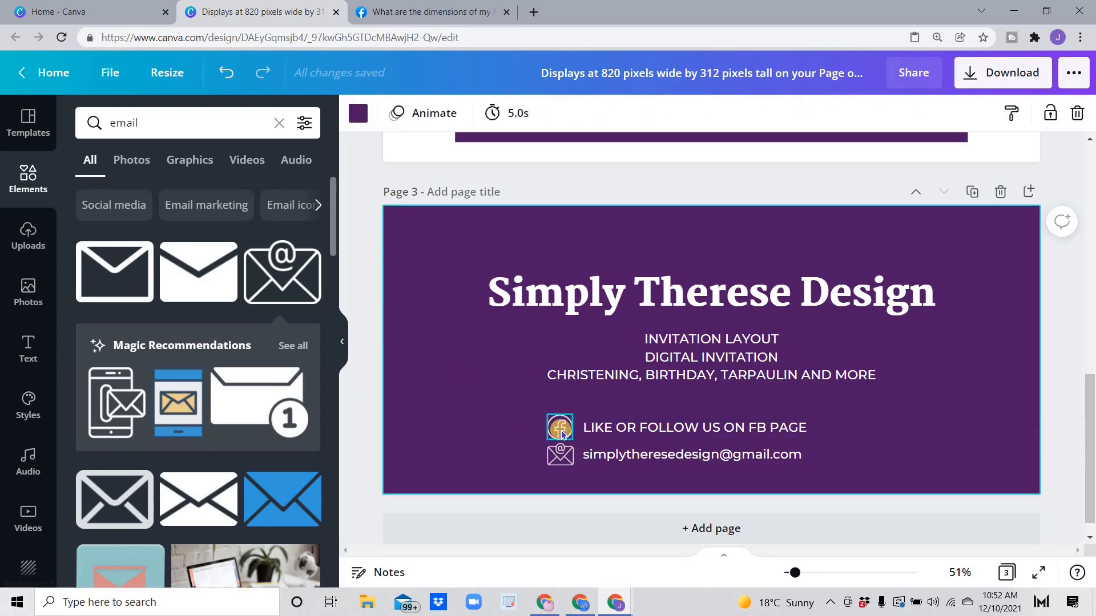
pyautogui.click(560, 430)
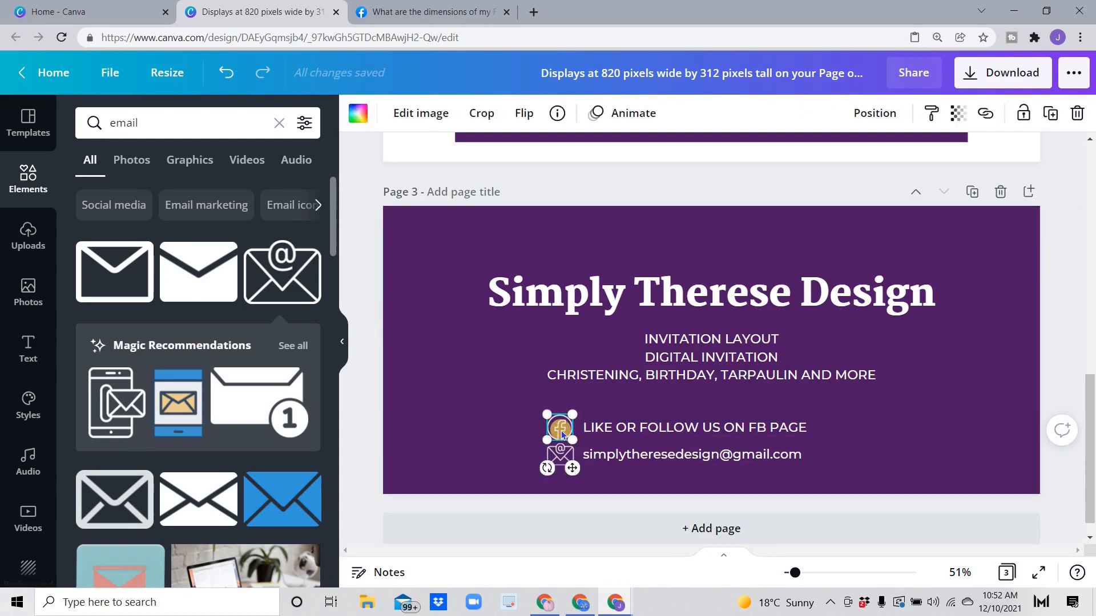
pyautogui.keyDown('shift'); pyautogui.click(628, 437); pyautogui.keyUp('shift')
pyautogui.keyDown('shift'); pyautogui.click(566, 462); pyautogui.keyUp('shift')
pyautogui.keyDown('shift'); pyautogui.click(623, 455); pyautogui.keyUp('shift')
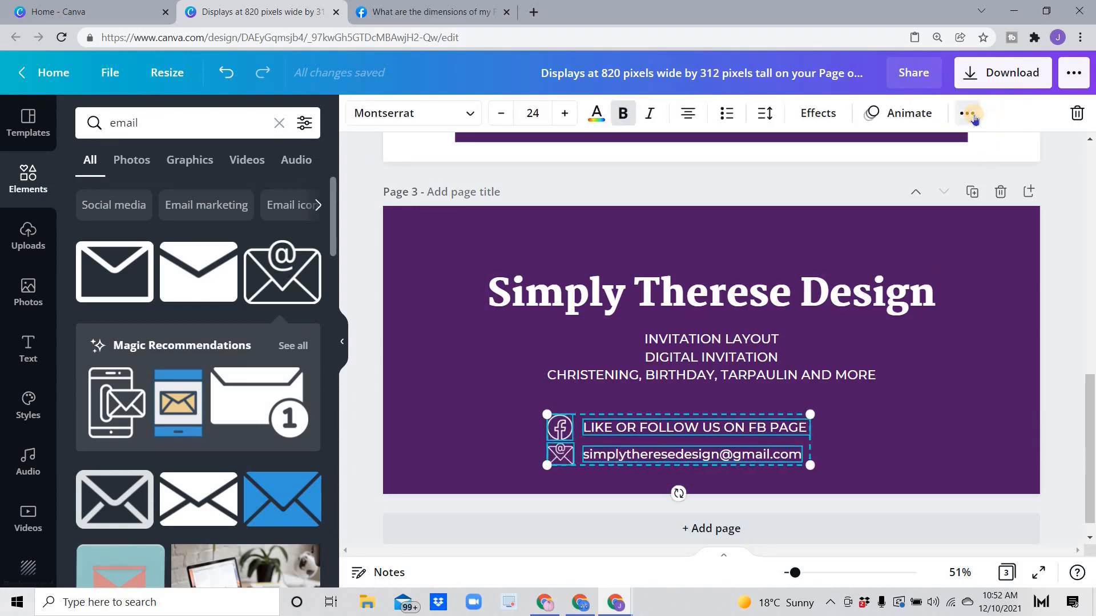
pyautogui.click(967, 114)
pyautogui.click(746, 150)
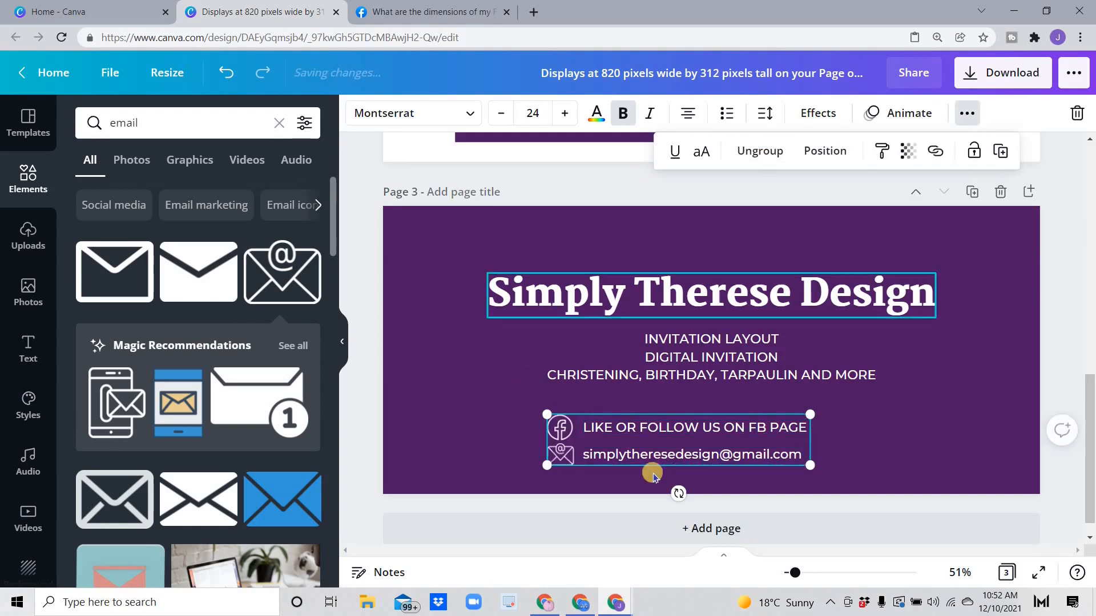
pyautogui.moveTo(687, 448); pyautogui.dragTo(715, 427)
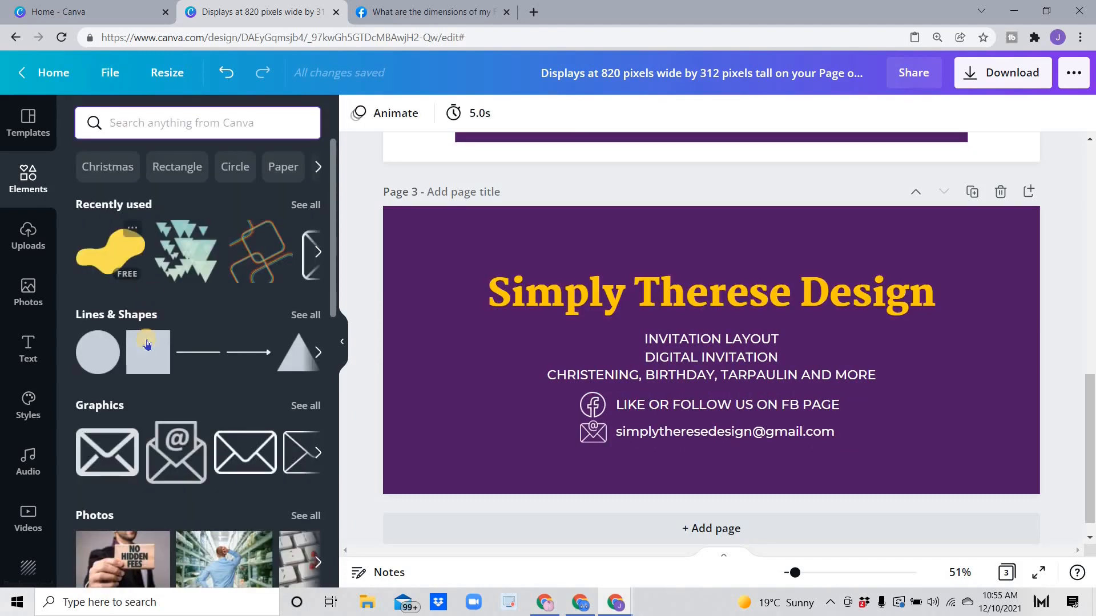
# Step: Add a teal brush stroke at the page's bottom-left corner
pyautogui.scroll(-12, 147, 343)
pyautogui.scroll(12, 147, 343)
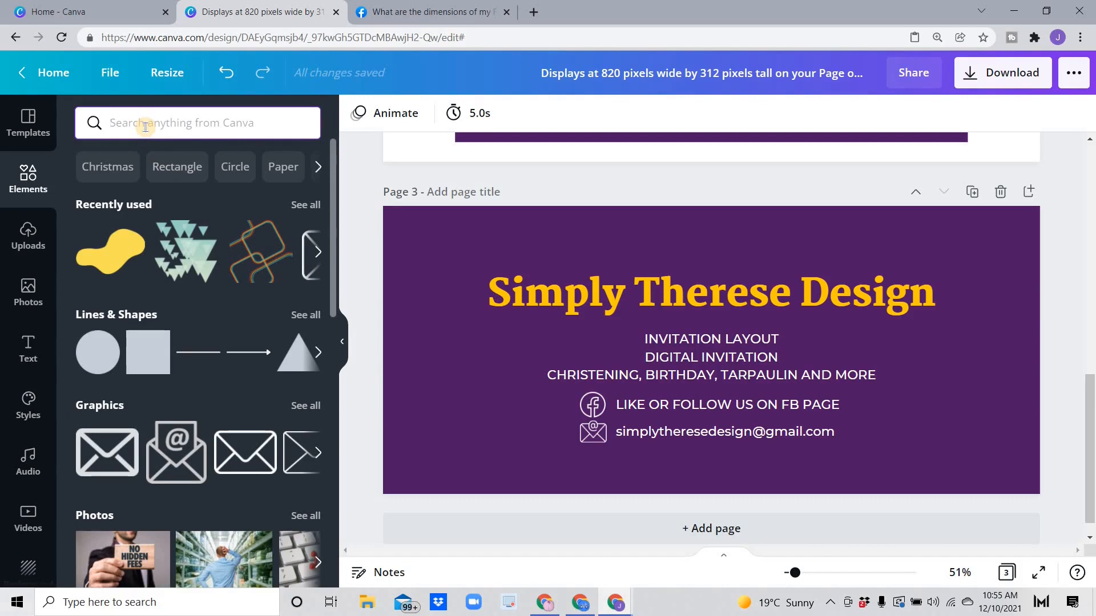
pyautogui.click(146, 126)
pyautogui.write('brush')
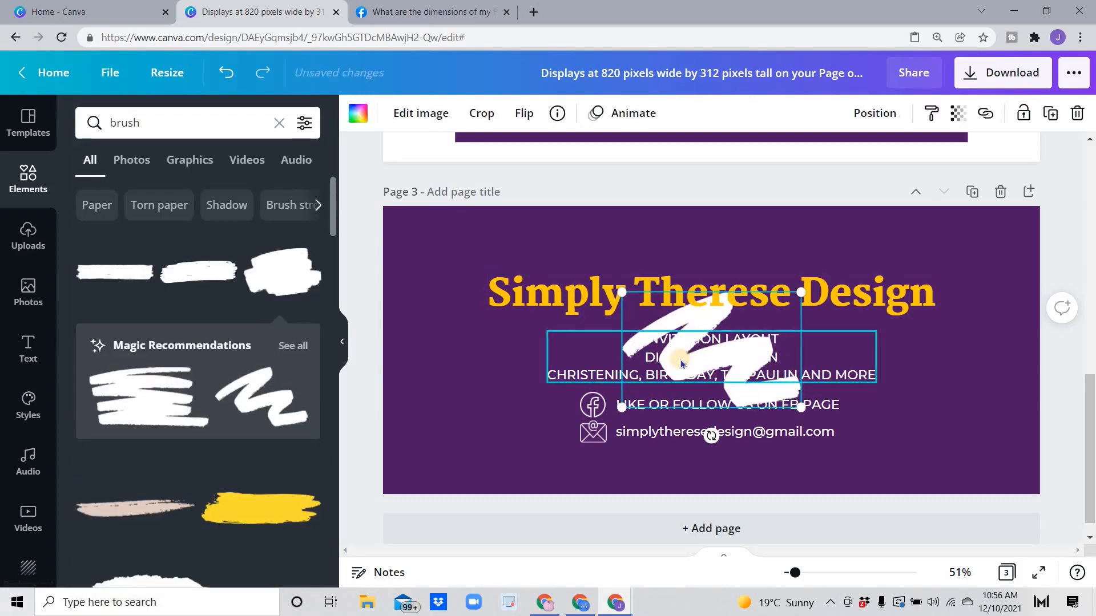
pyautogui.moveTo(650, 396); pyautogui.dragTo(360, 508)
pyautogui.click(358, 114)
pyautogui.scroll(-15, 215, 396)
pyautogui.click(92, 497)
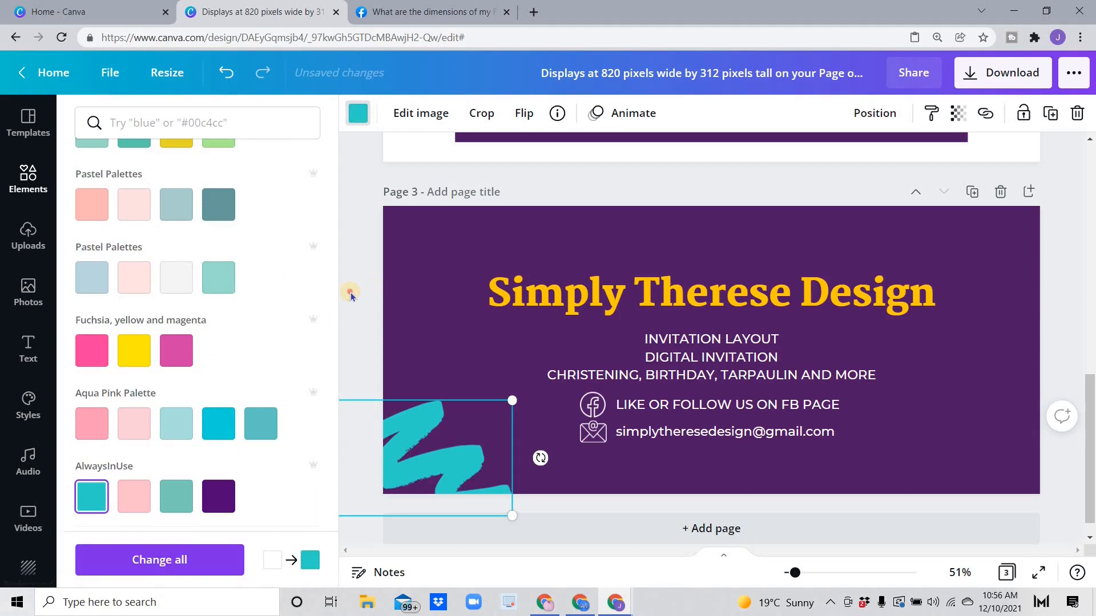
pyautogui.click(351, 295)
# Step: Copy the teal brush stroke to the top-right corner
pyautogui.scroll(4, 153, 320)
pyautogui.rightClick(434, 444)
pyautogui.click(480, 286)
pyautogui.rightClick(973, 254)
pyautogui.click(908, 307)
pyautogui.moveTo(1066, 210); pyautogui.dragTo(971, 245)
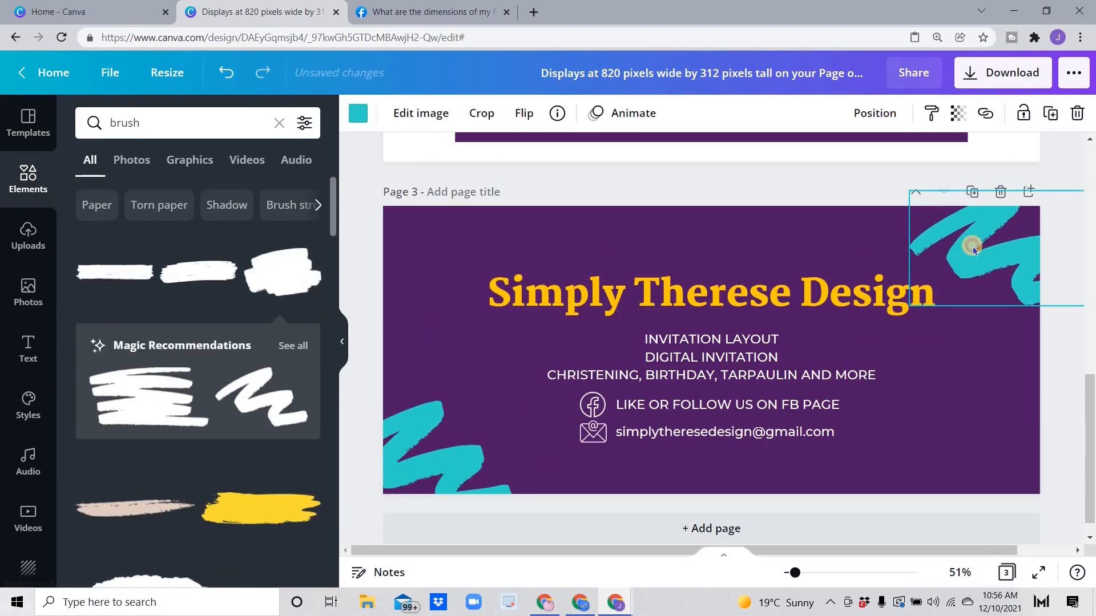
pyautogui.moveTo(149, 123); pyautogui.dragTo(9, 139)
# Step: Place circles at bottom-right and top-left, removing an unwanted red one
pyautogui.write('circle')
pyautogui.press('Return')
pyautogui.moveTo(107, 274); pyautogui.dragTo(947, 432)
pyautogui.moveTo(183, 430)
pyautogui.mouseDown()
pyautogui.moveTo(372, 294)
pyautogui.moveTo(361, 288)
pyautogui.mouseUp()
pyautogui.moveTo(715, 317); pyautogui.dragTo(425, 199)
pyautogui.click(1077, 114)
pyautogui.moveTo(113, 355); pyautogui.dragTo(397, 268)
# Step: Colour both corner circles yellow
pyautogui.click(358, 113)
pyautogui.click(219, 194)
pyautogui.click(990, 443)
pyautogui.click(218, 196)
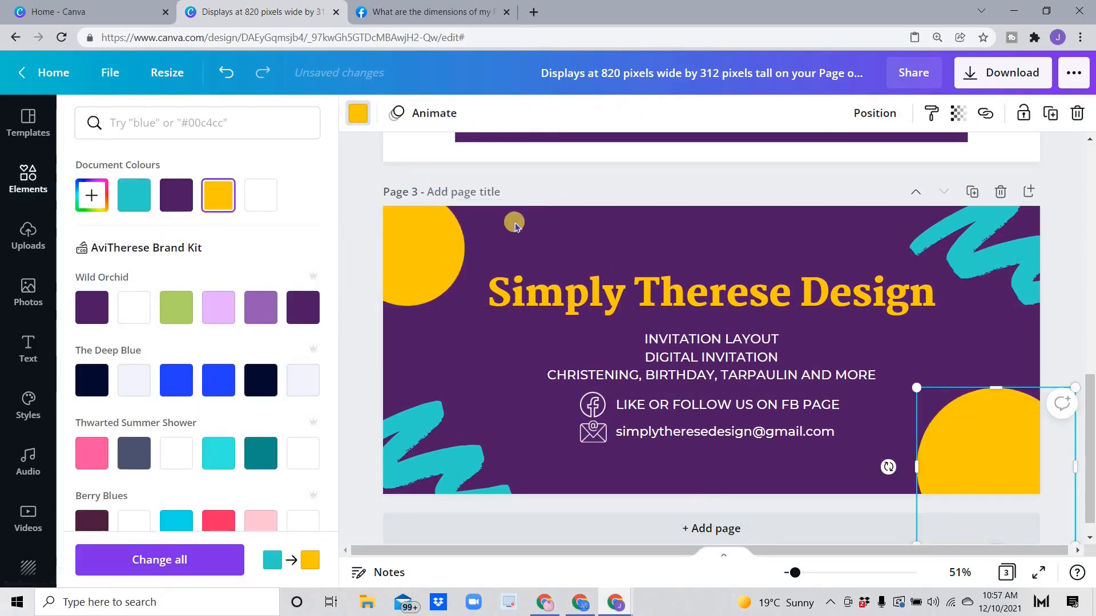
pyautogui.click(514, 224)
pyautogui.click(562, 291)
pyautogui.click(513, 395)
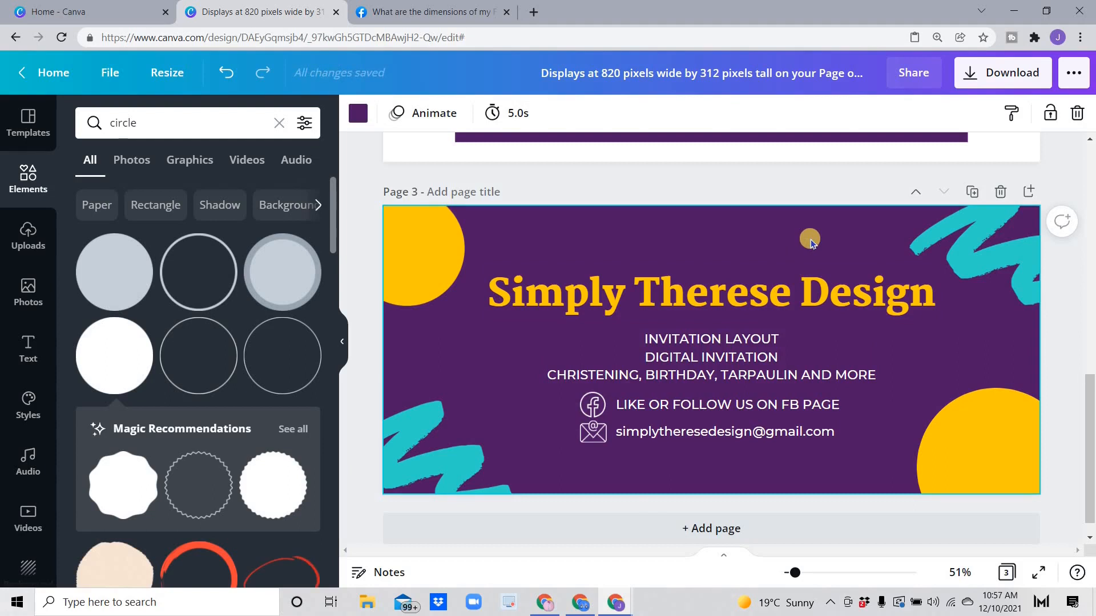
# Step: Copy Page 2's purple rectangle and paste it onto the Page 3 cover
pyautogui.click(761, 341)
pyautogui.click(512, 236)
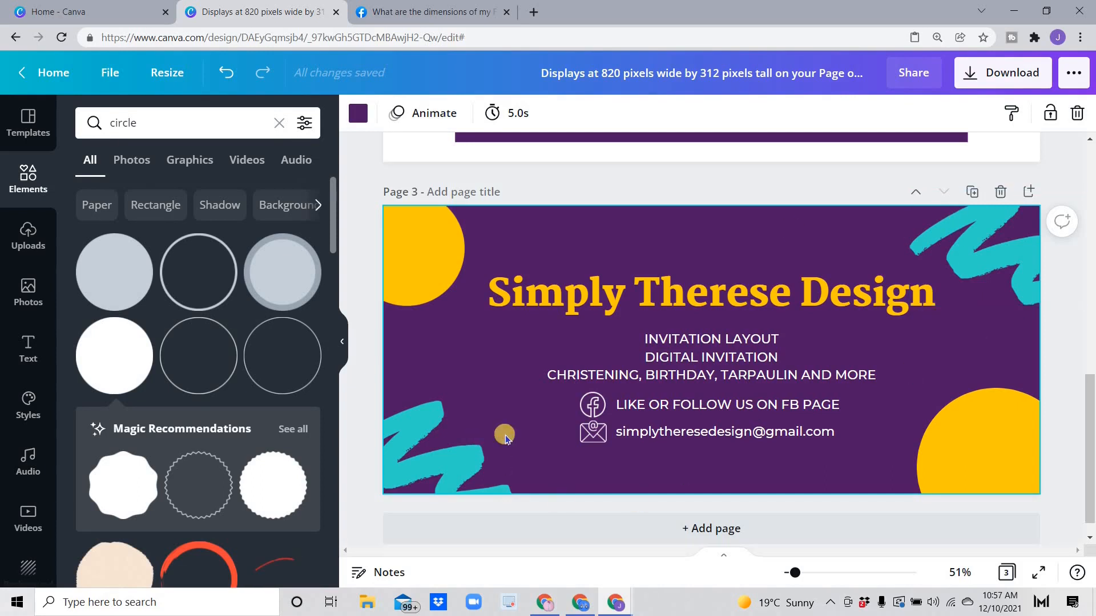
pyautogui.scroll(5, 615, 261)
pyautogui.click(614, 262)
pyautogui.scroll(-2, 622, 257)
pyautogui.rightClick(631, 253)
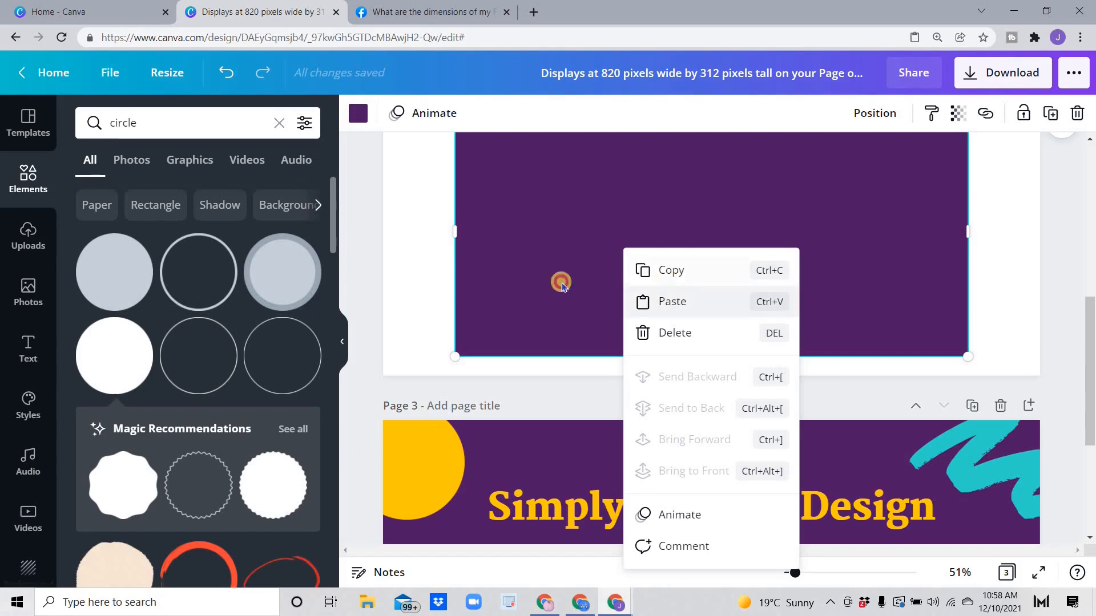
pyautogui.click(533, 286)
pyautogui.scroll(-5, 568, 340)
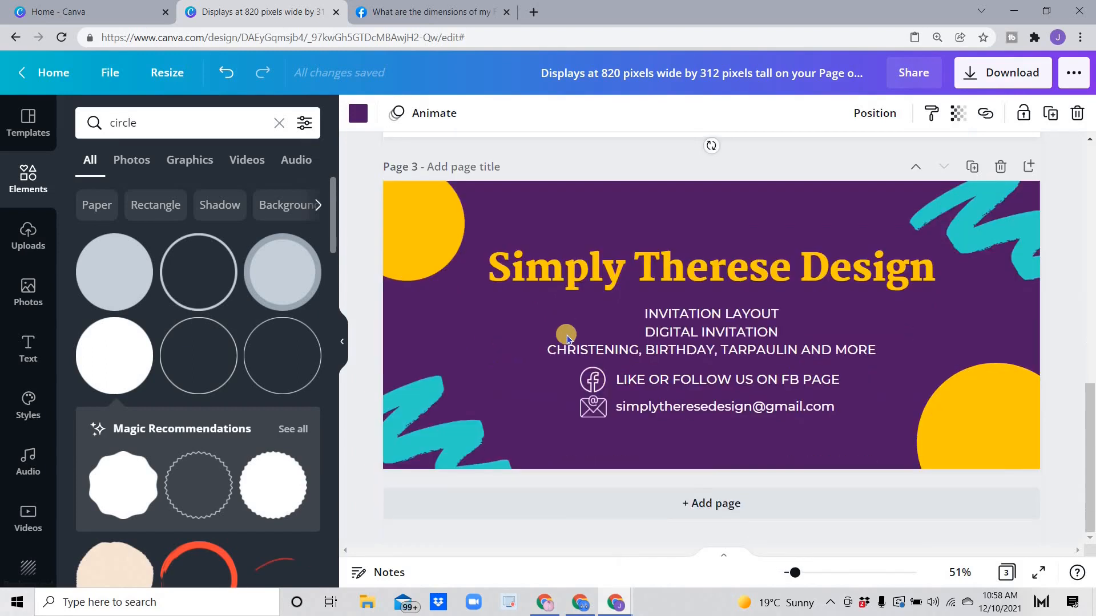
pyautogui.rightClick(511, 335)
pyautogui.click(557, 388)
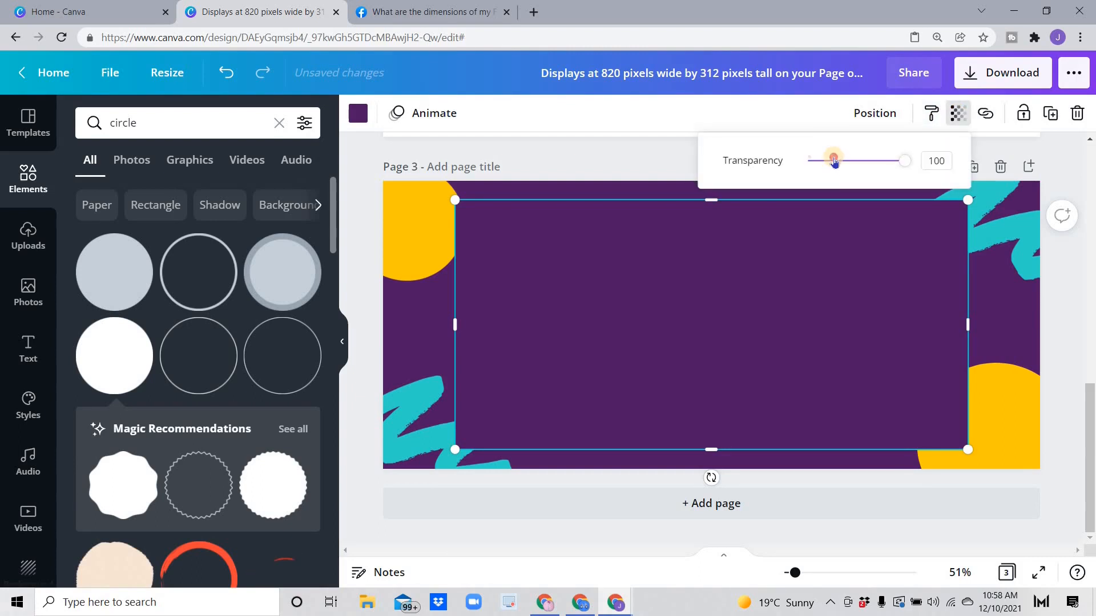
# Step: Set the pasted rectangle's transparency to 26, then open and close the Download settings
pyautogui.click(834, 160)
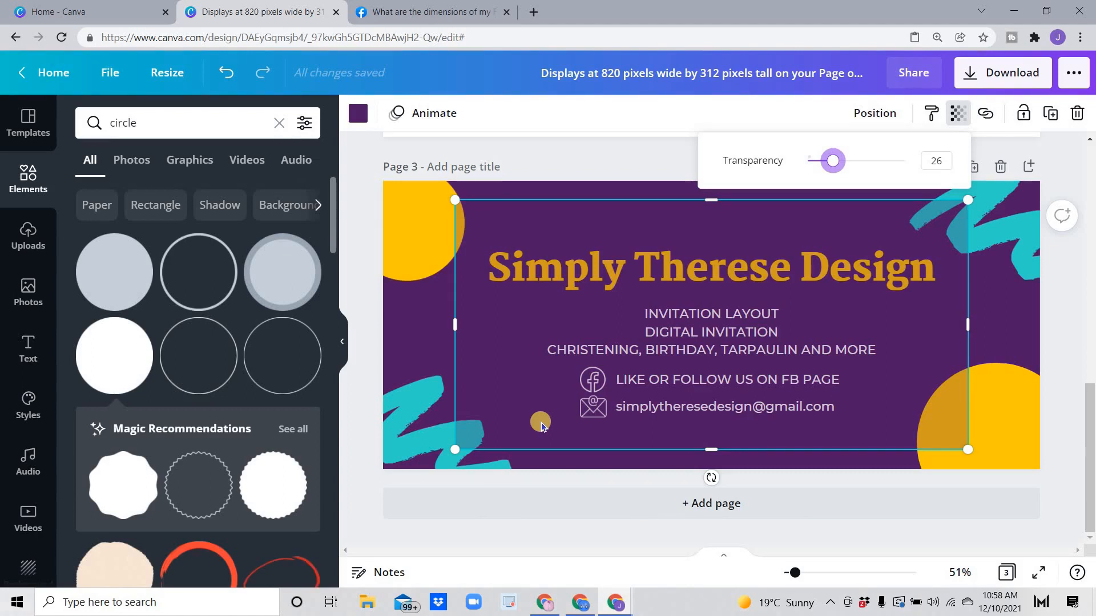
pyautogui.click(687, 177)
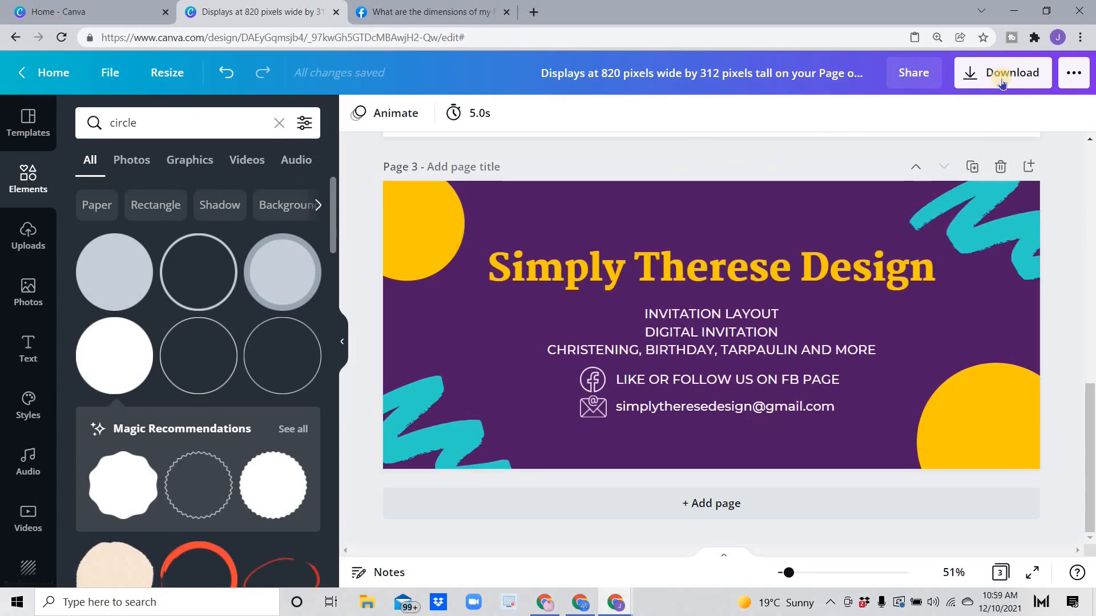
pyautogui.click(999, 73)
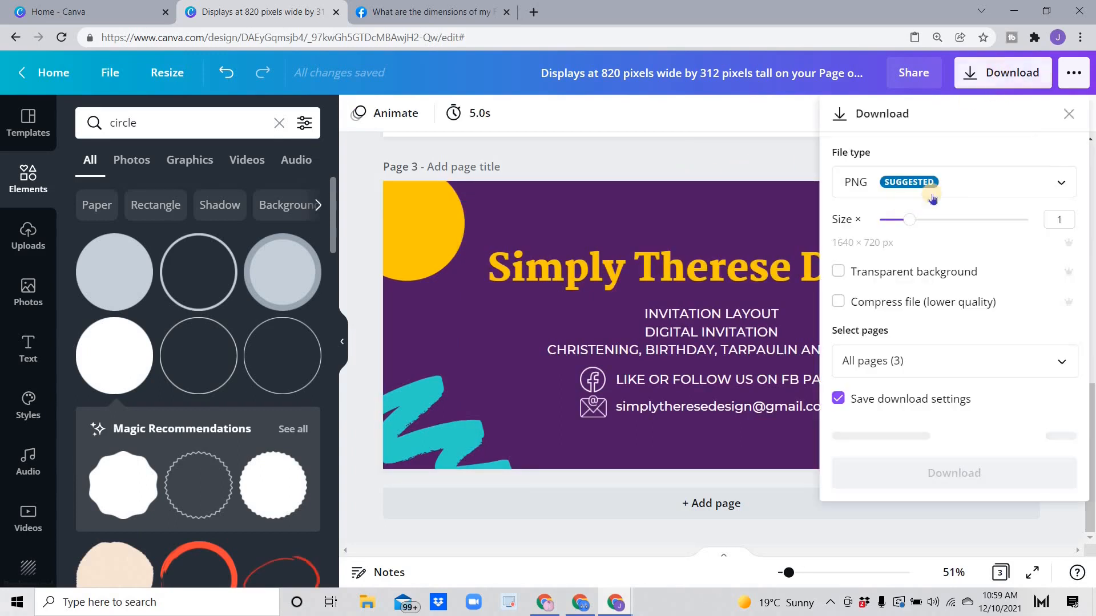
pyautogui.click(755, 155)
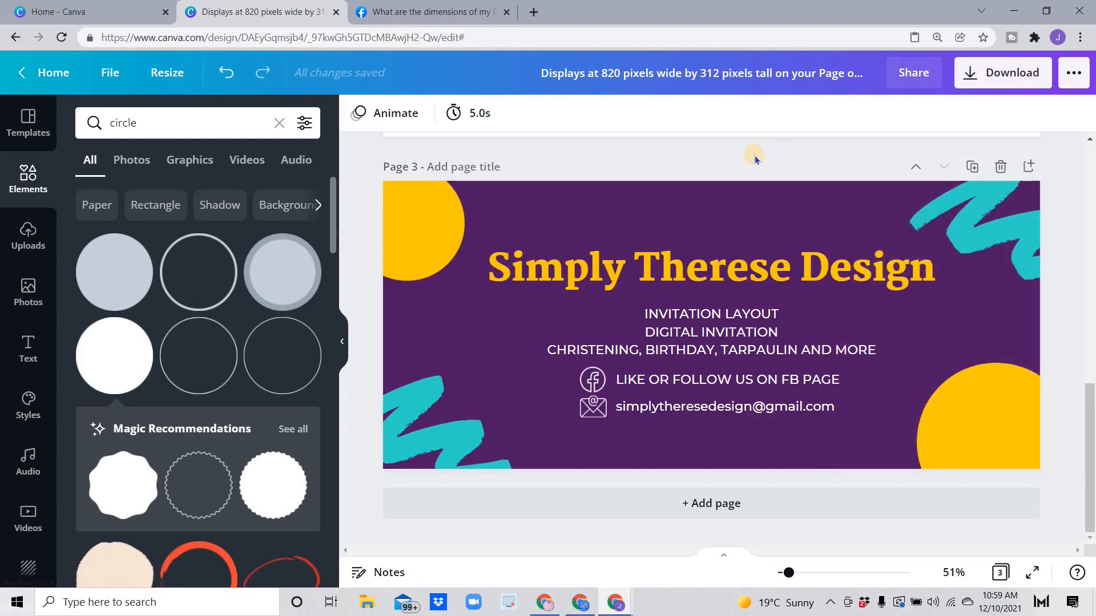